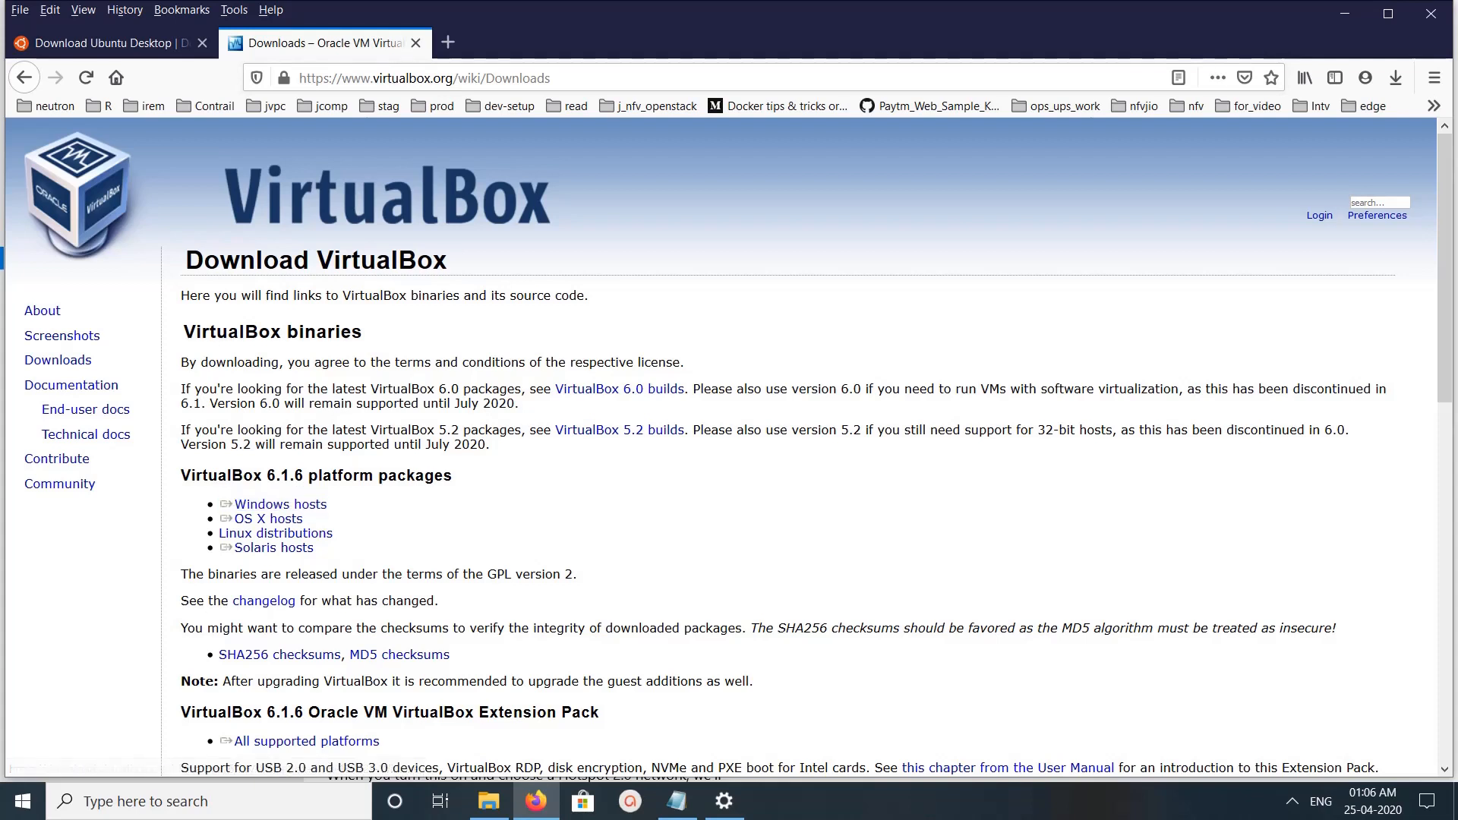
Step: Cancel the Windows hosts download and launch the VirtualBox-6.1.4-136177-Win.exe installer from the softwares_12_04_2020 folder in File Explorer
click(280, 504)
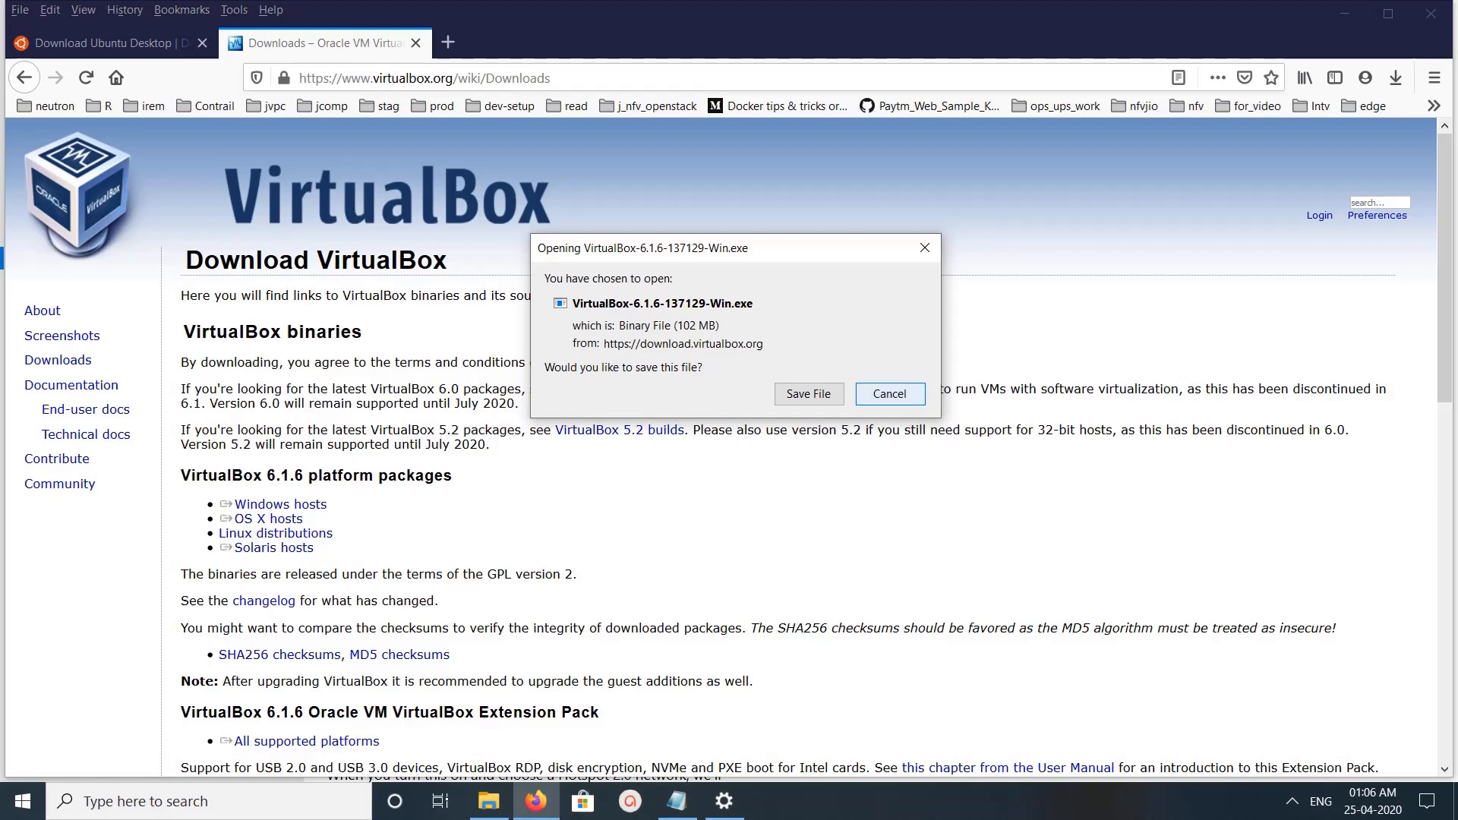
click(890, 394)
click(488, 801)
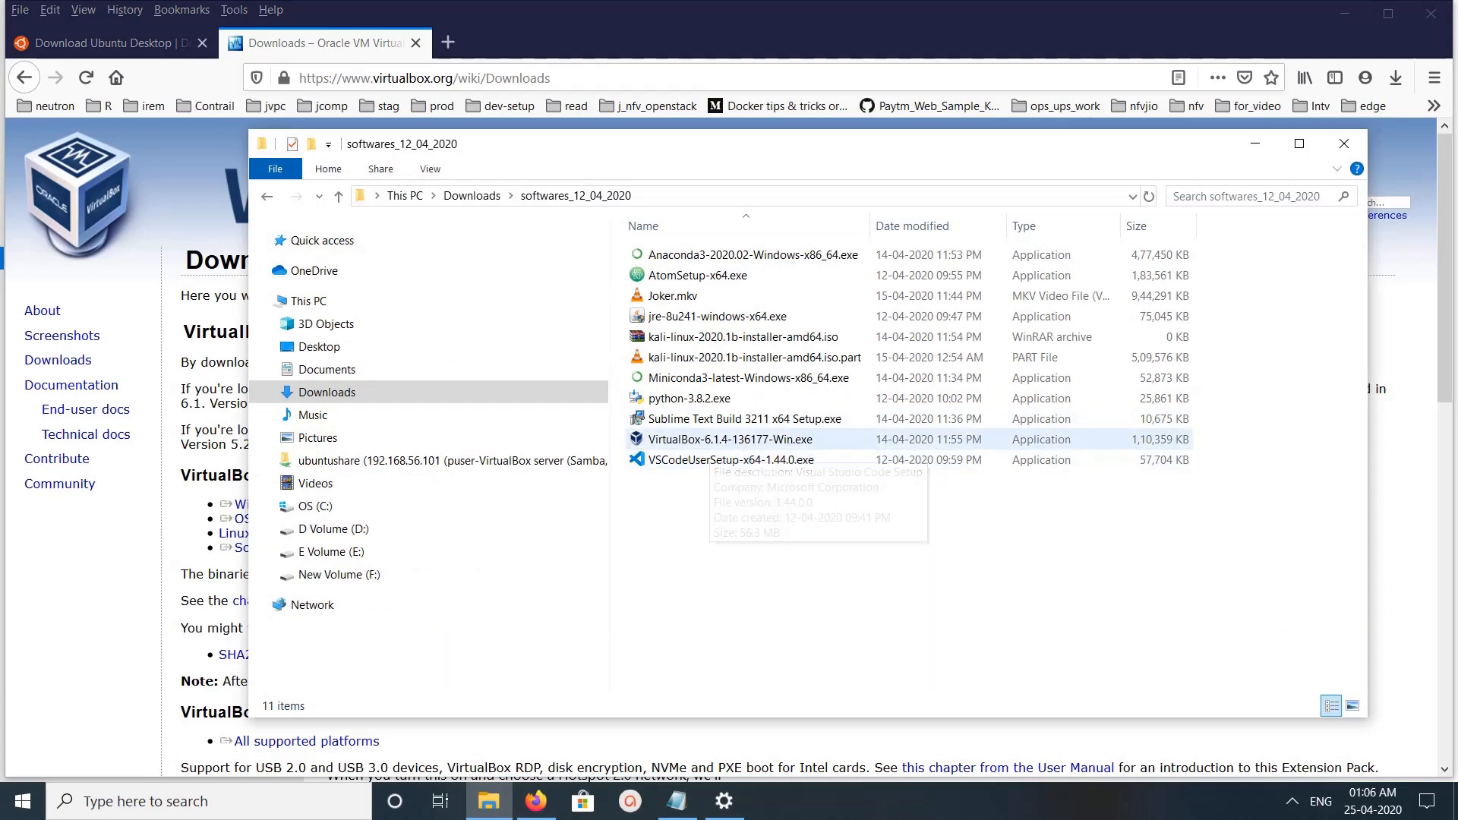
click(713, 440)
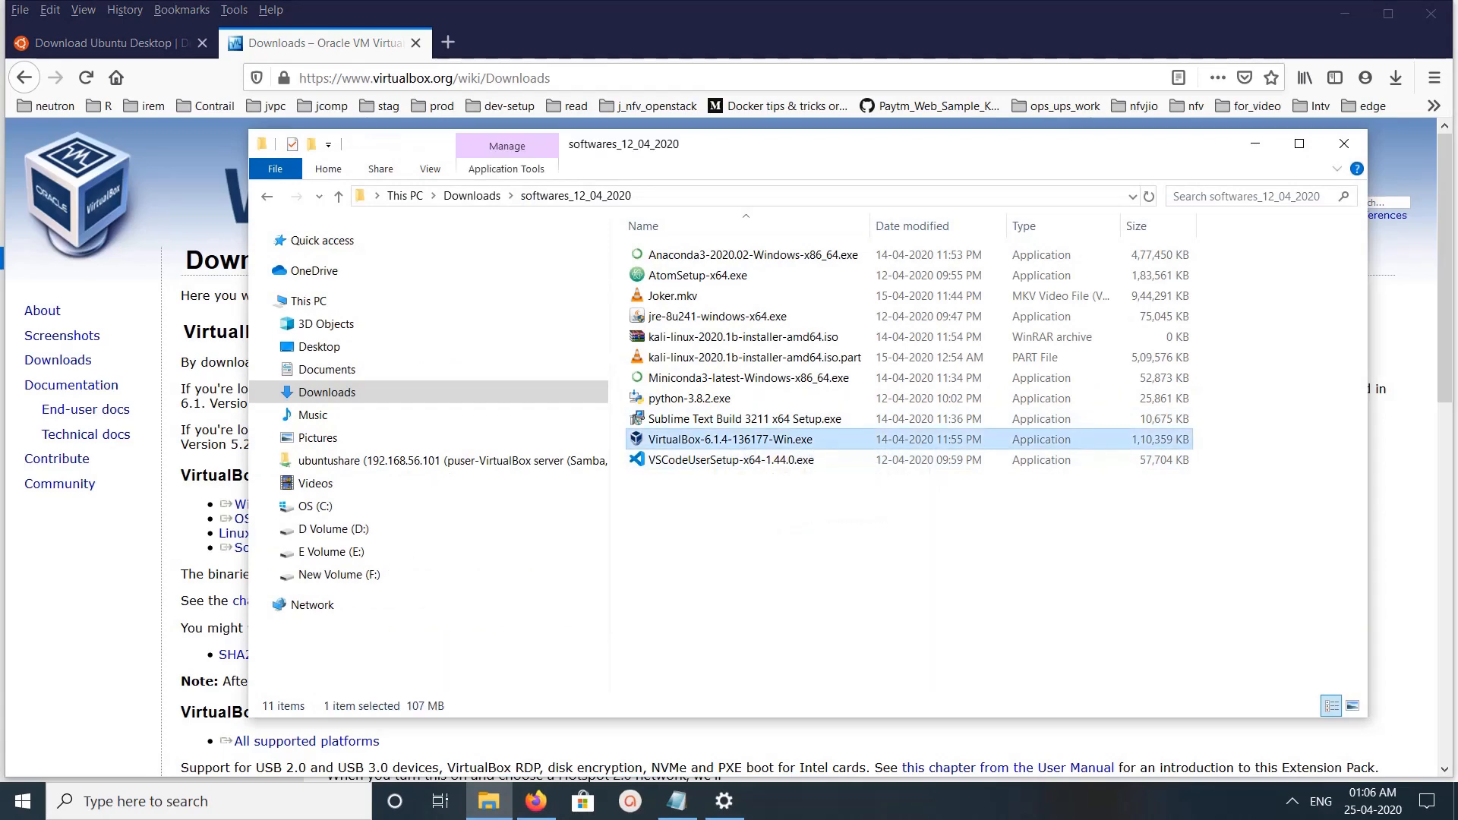
right_click(752, 439)
click(798, 209)
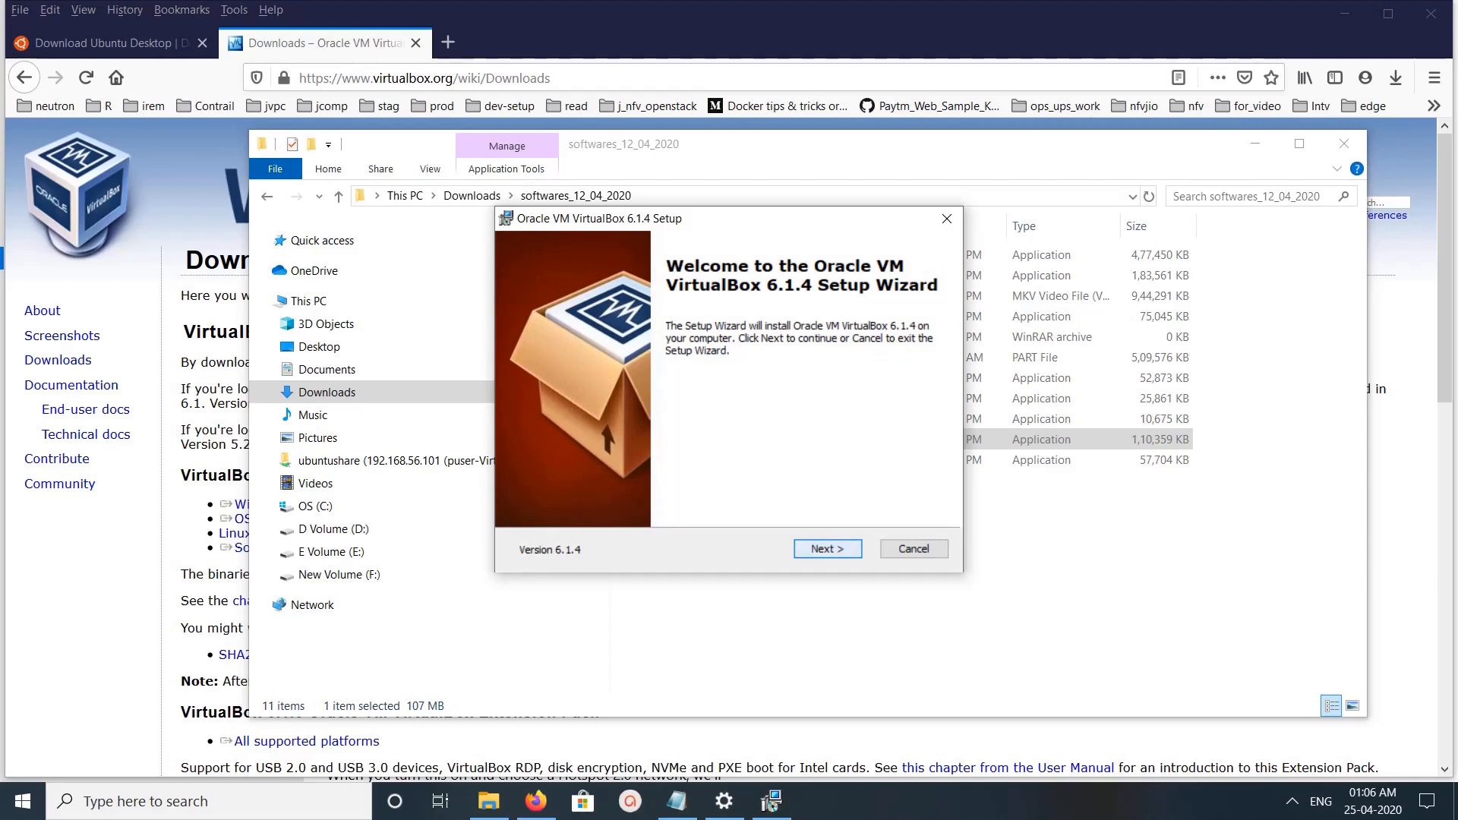
Step: Start the VirtualBox 6.1.4 installation with the default features, location and shortcut options, accepting the network interface reset
click(827, 549)
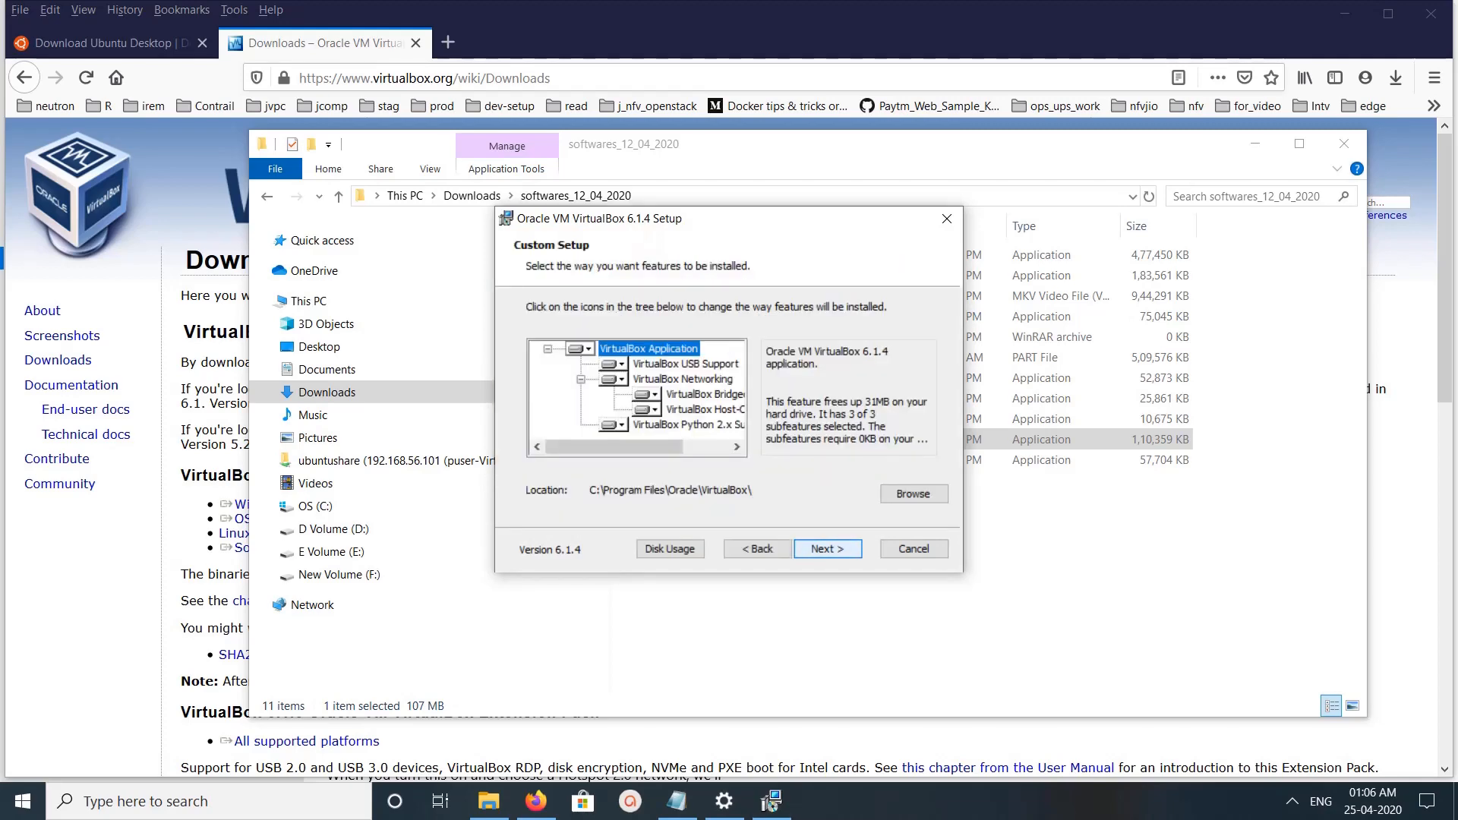
key(Return)
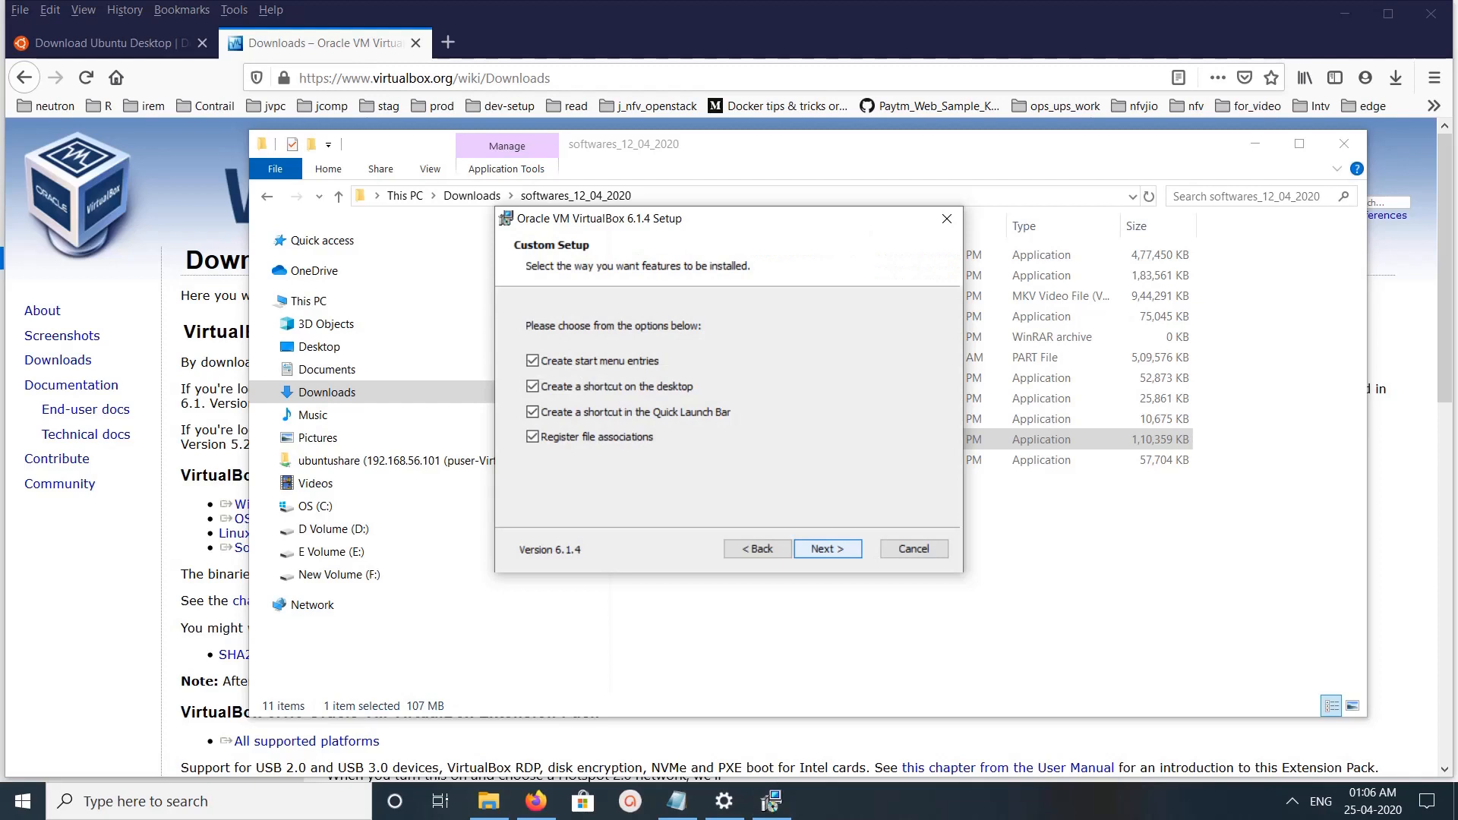
key(Return)
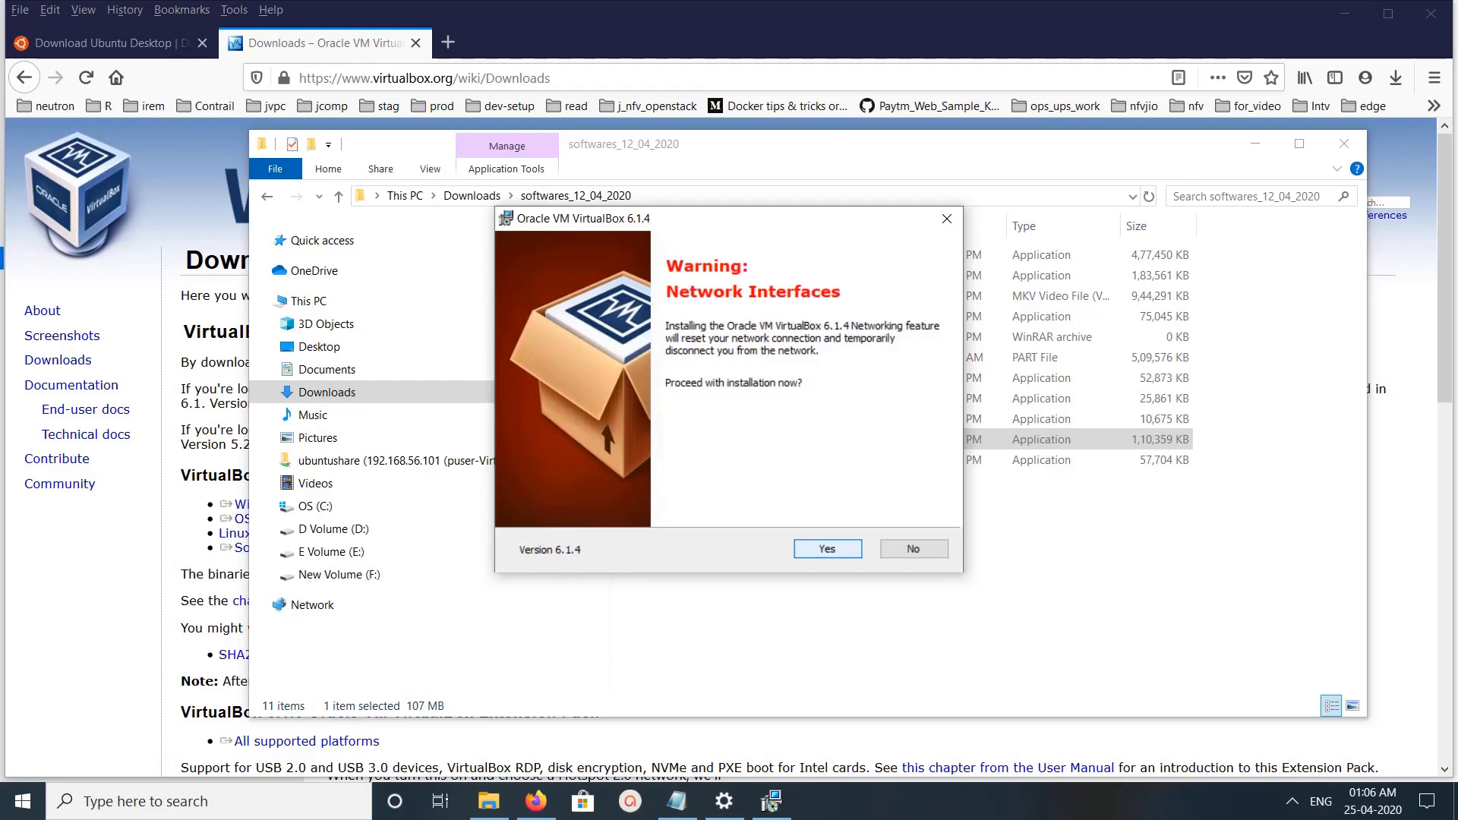
key(Return)
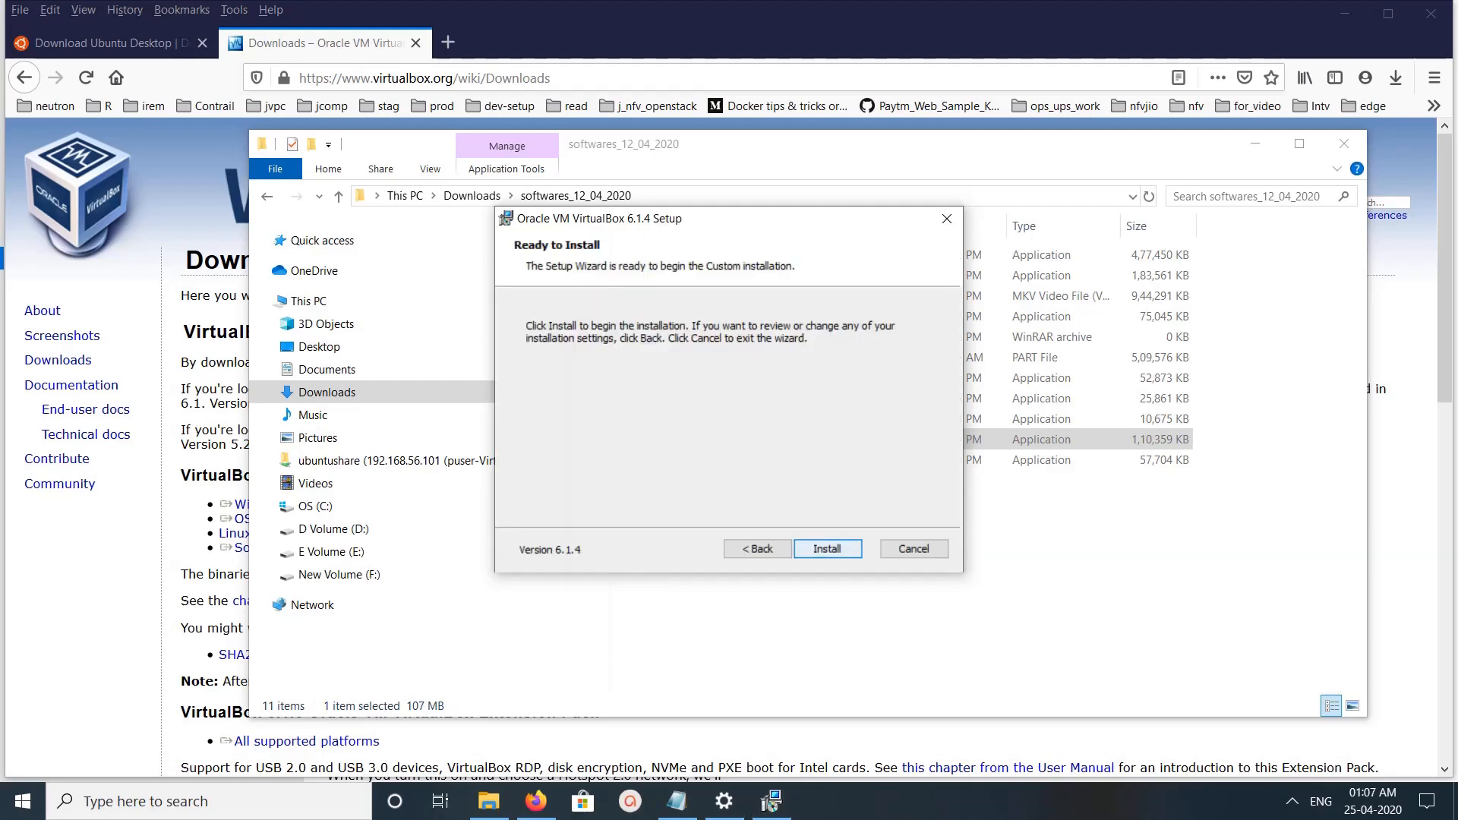
key(Return)
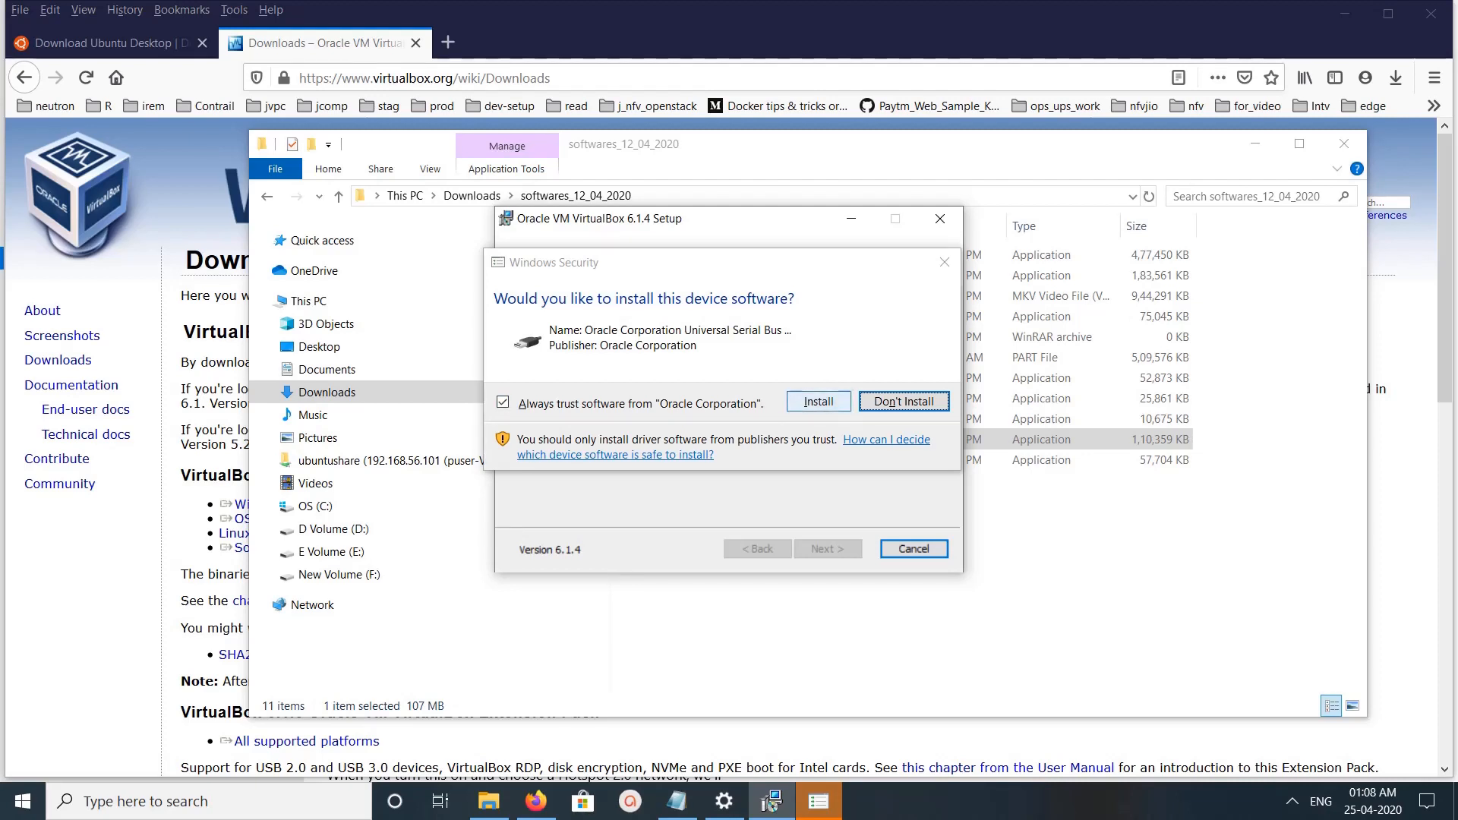
Step: Install the Oracle Universal Serial Bus device software, finish setup with VirtualBox starting afterward, and dismiss the update notice
click(818, 401)
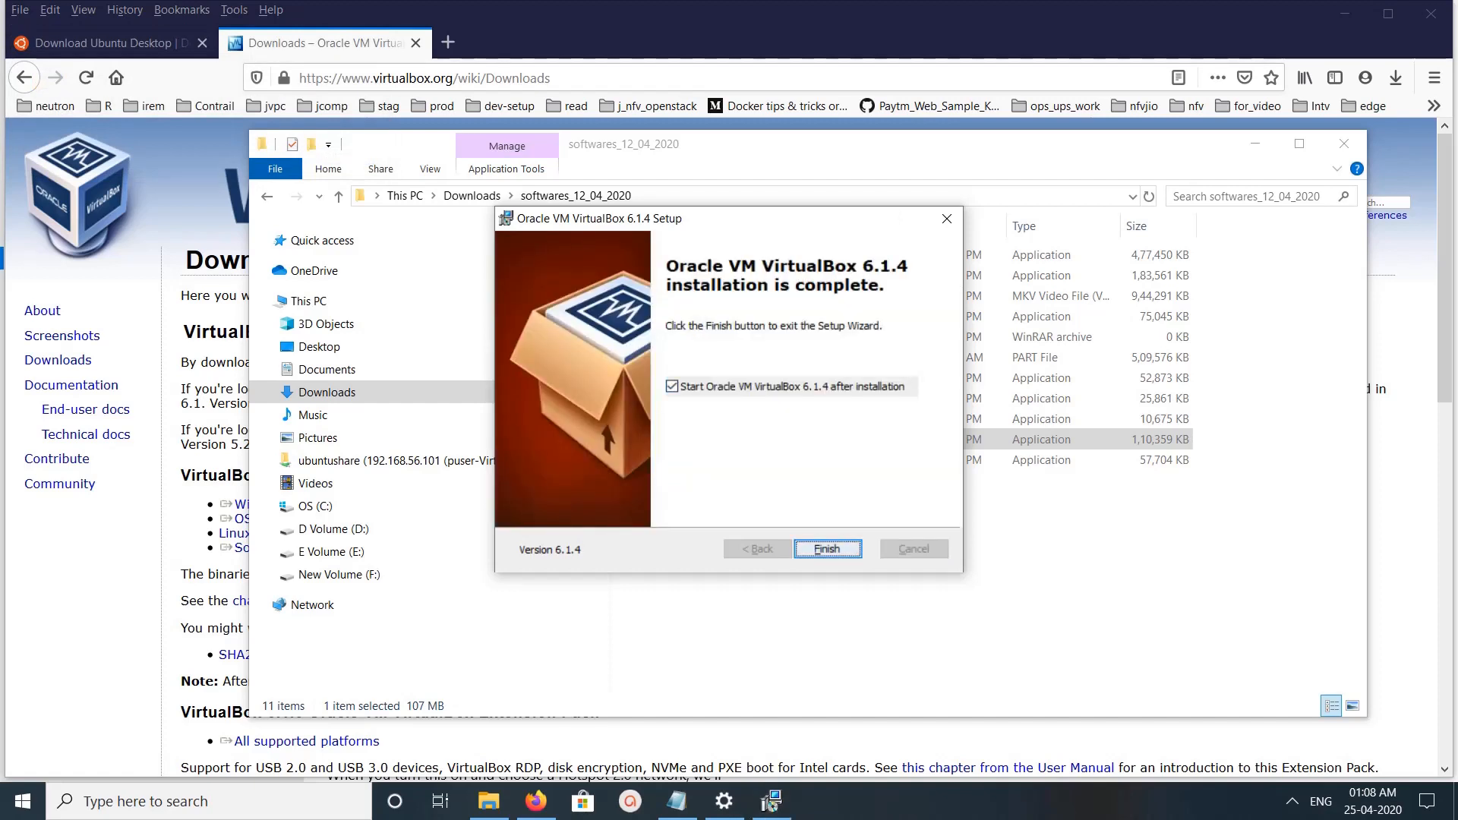
key(Return)
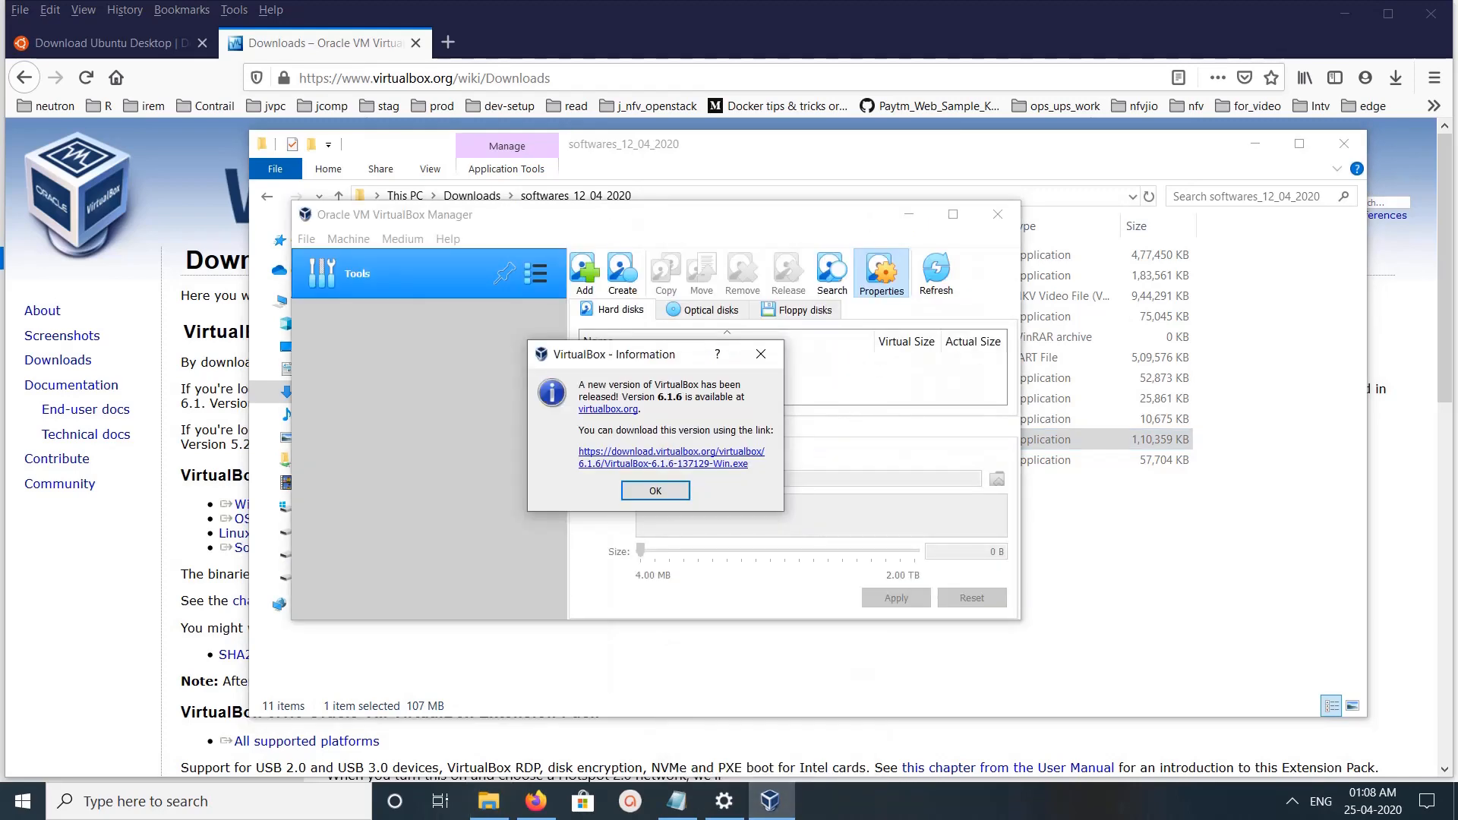
click(655, 491)
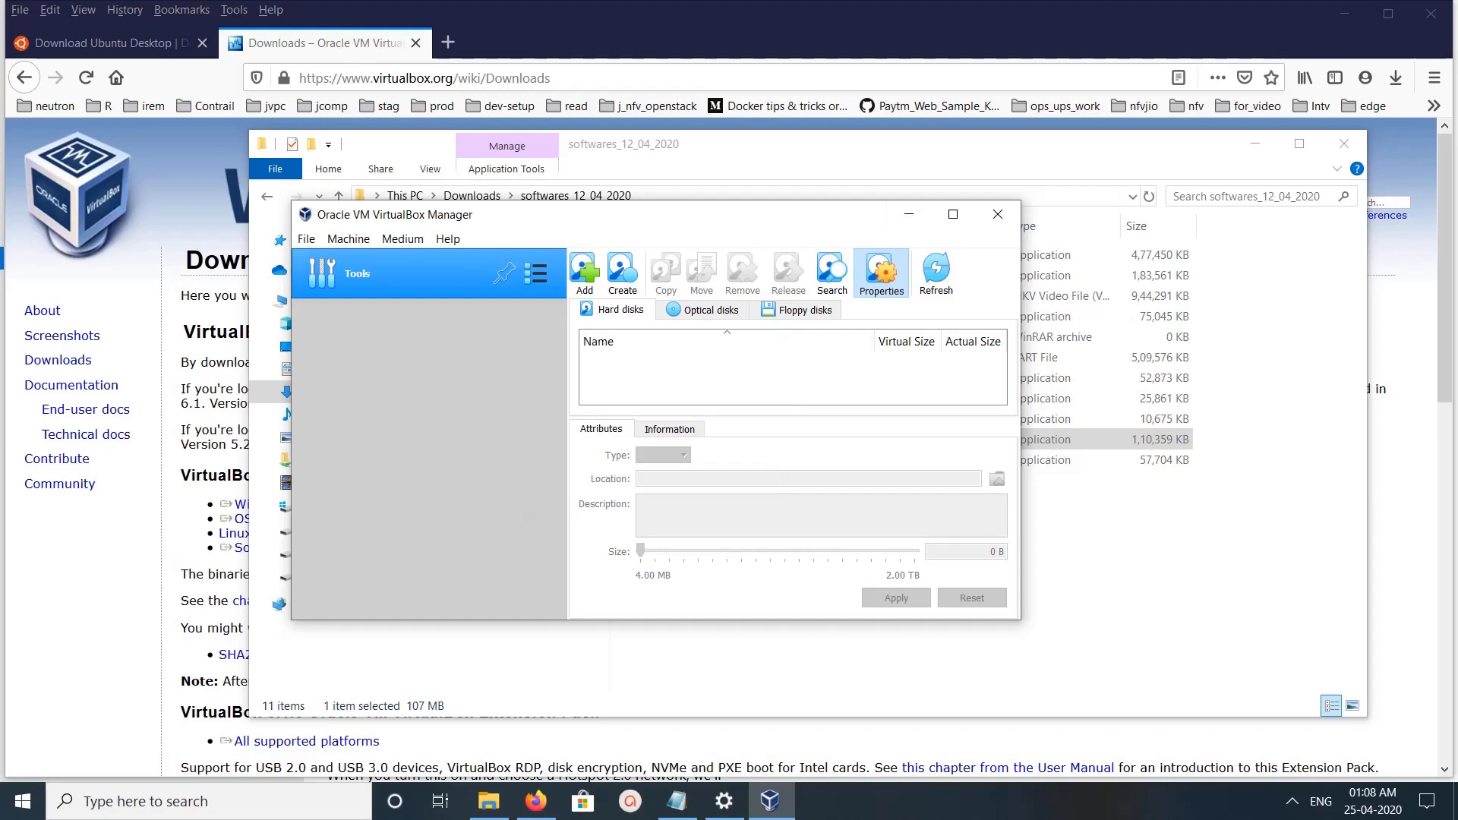
Step: Check the installed VirtualBox version in the About information and close it
click(448, 239)
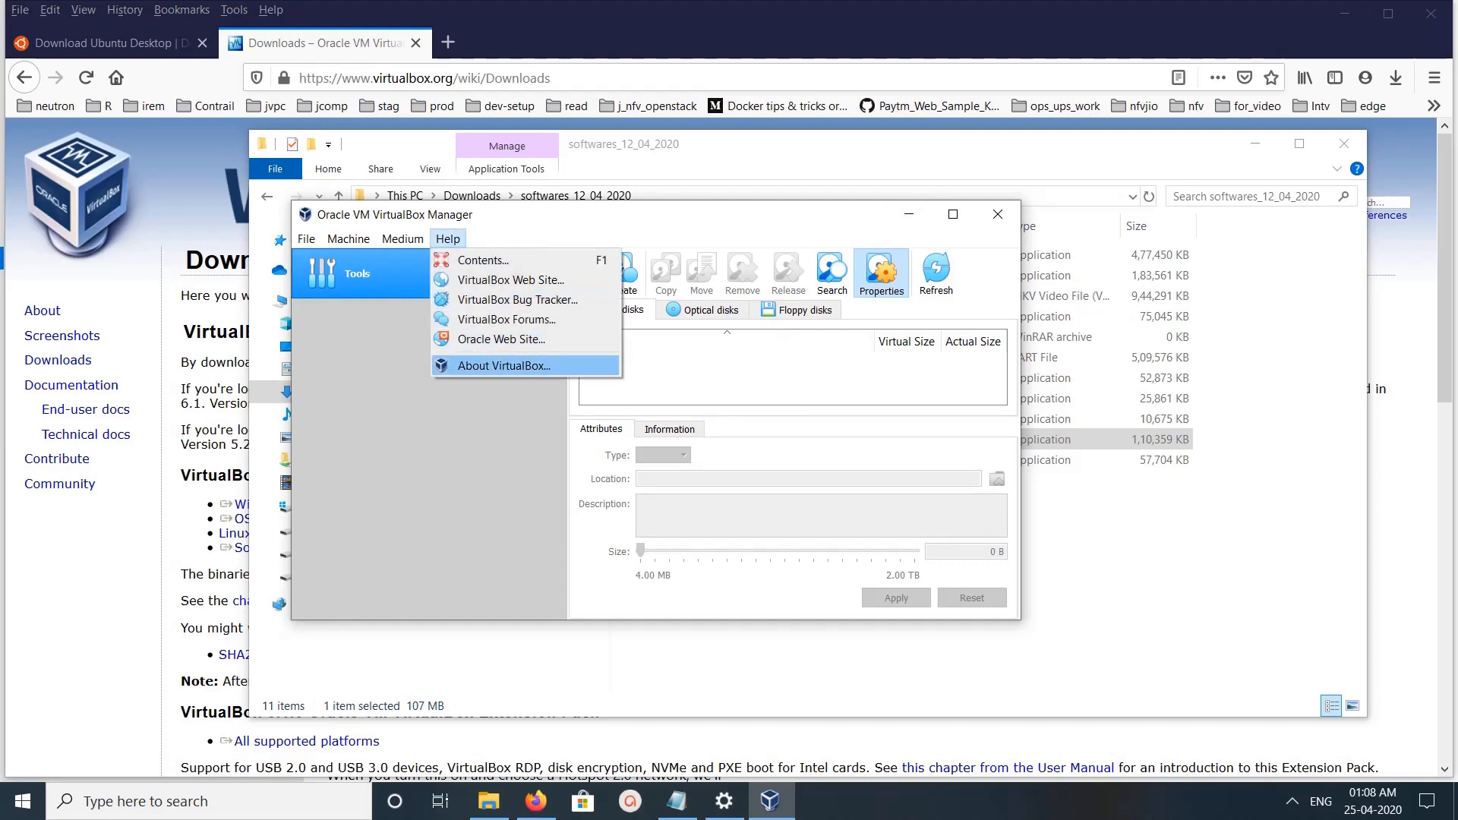
click(503, 365)
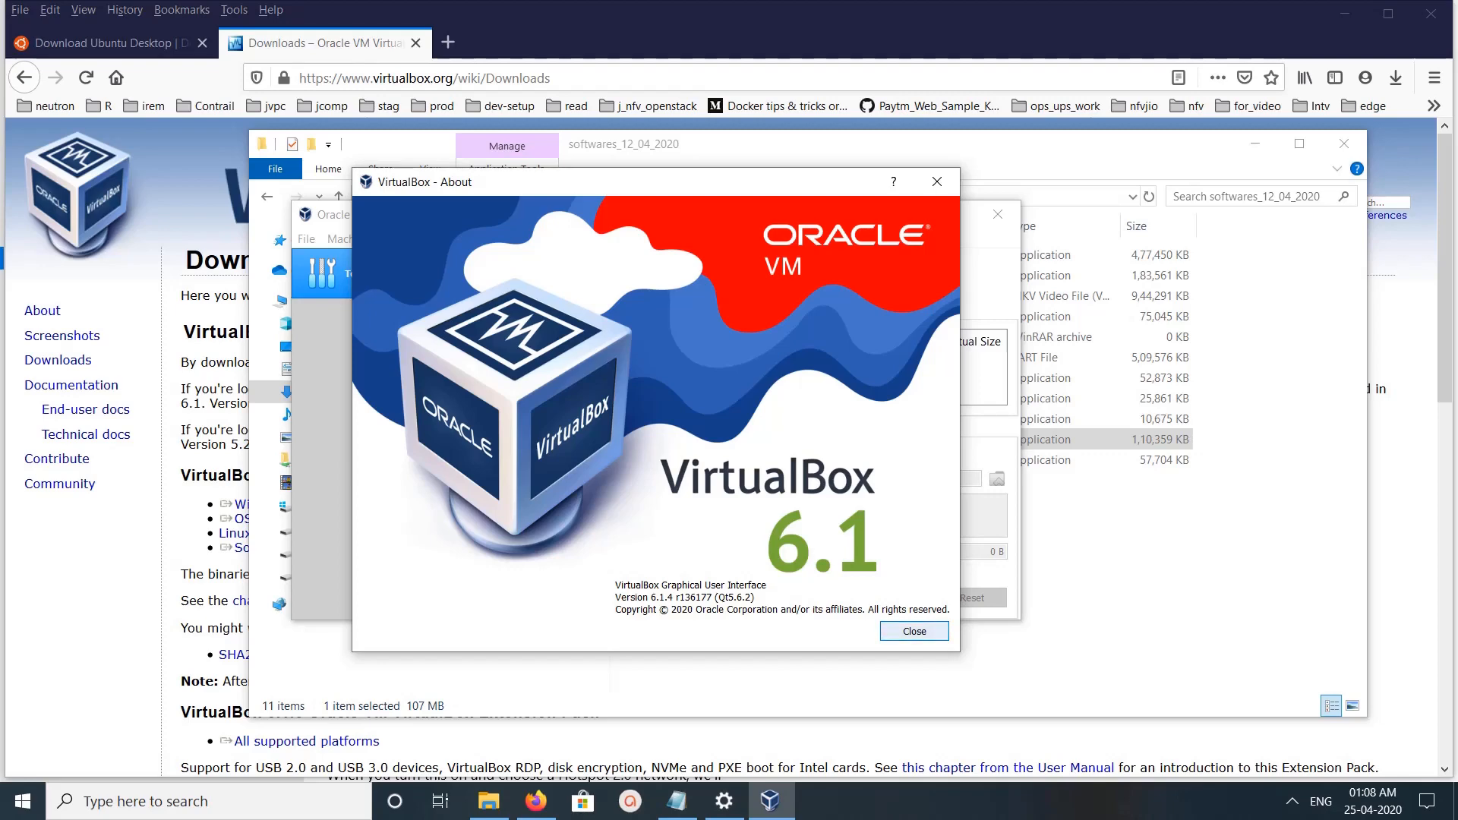
click(914, 631)
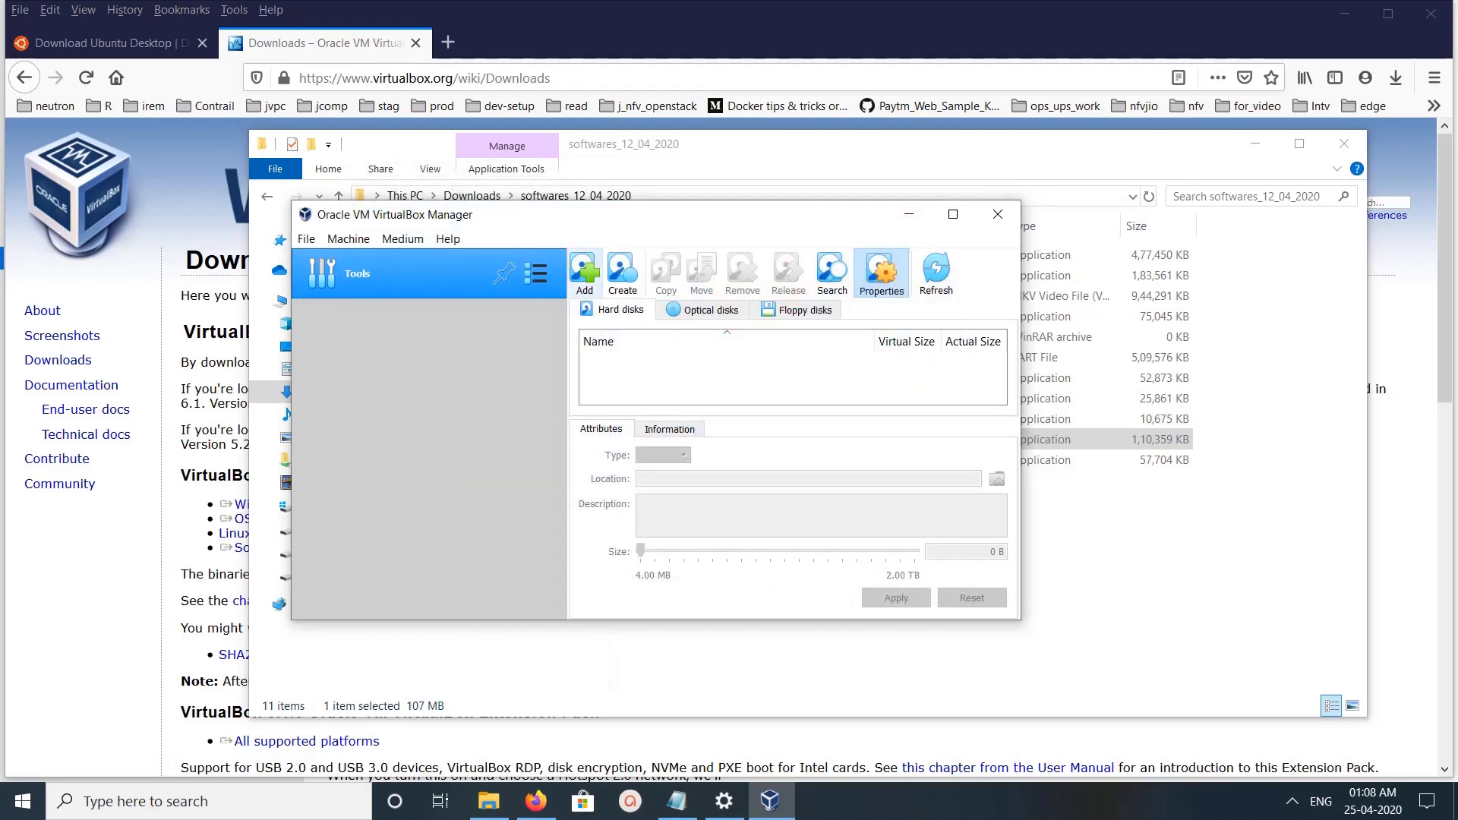
Step: Start a new virtual machine named vm1 in F:\vmware_disks, with type Linux and version Ubuntu (64-bit)
click(347, 238)
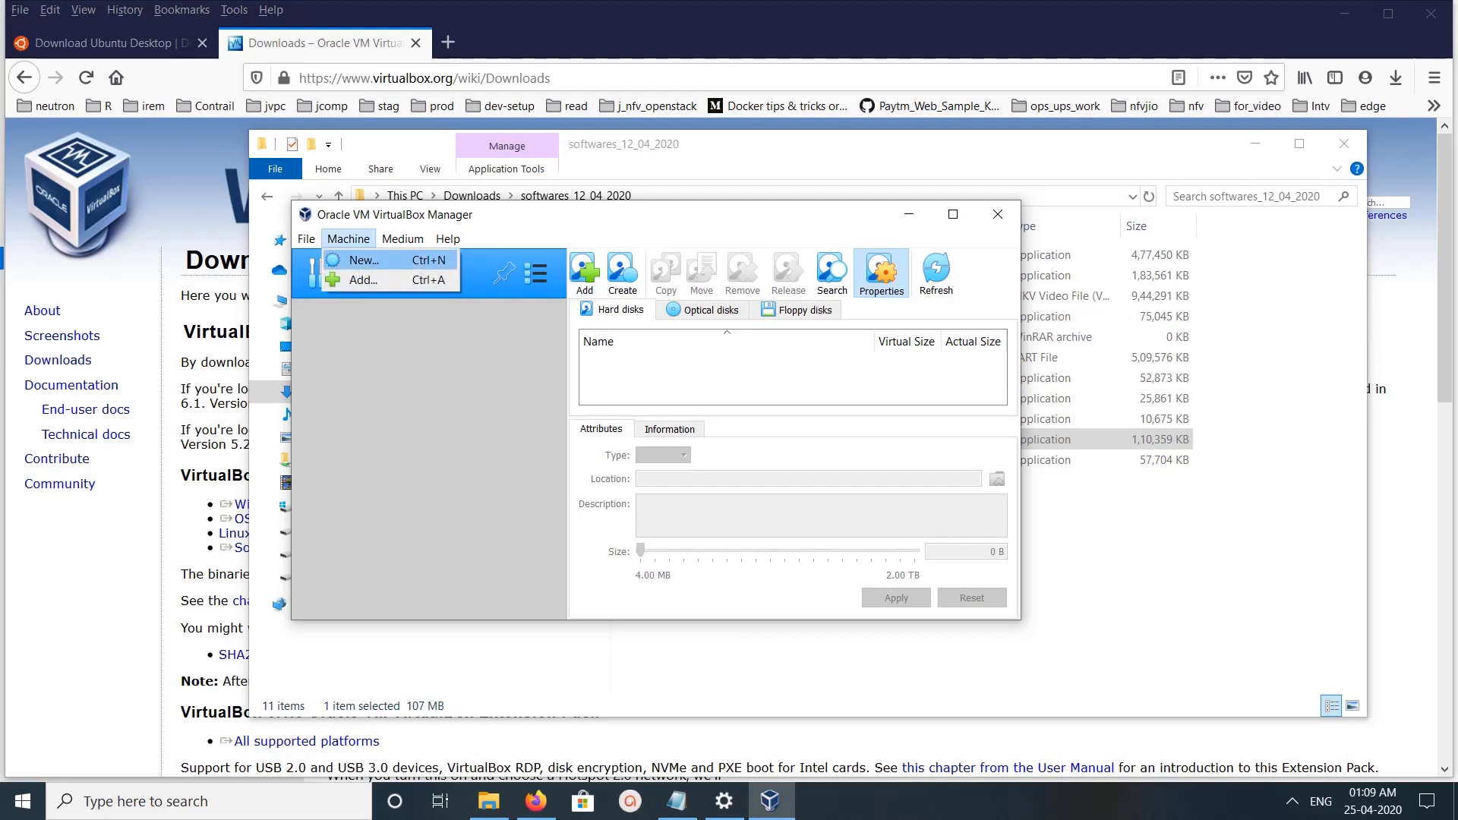
click(364, 261)
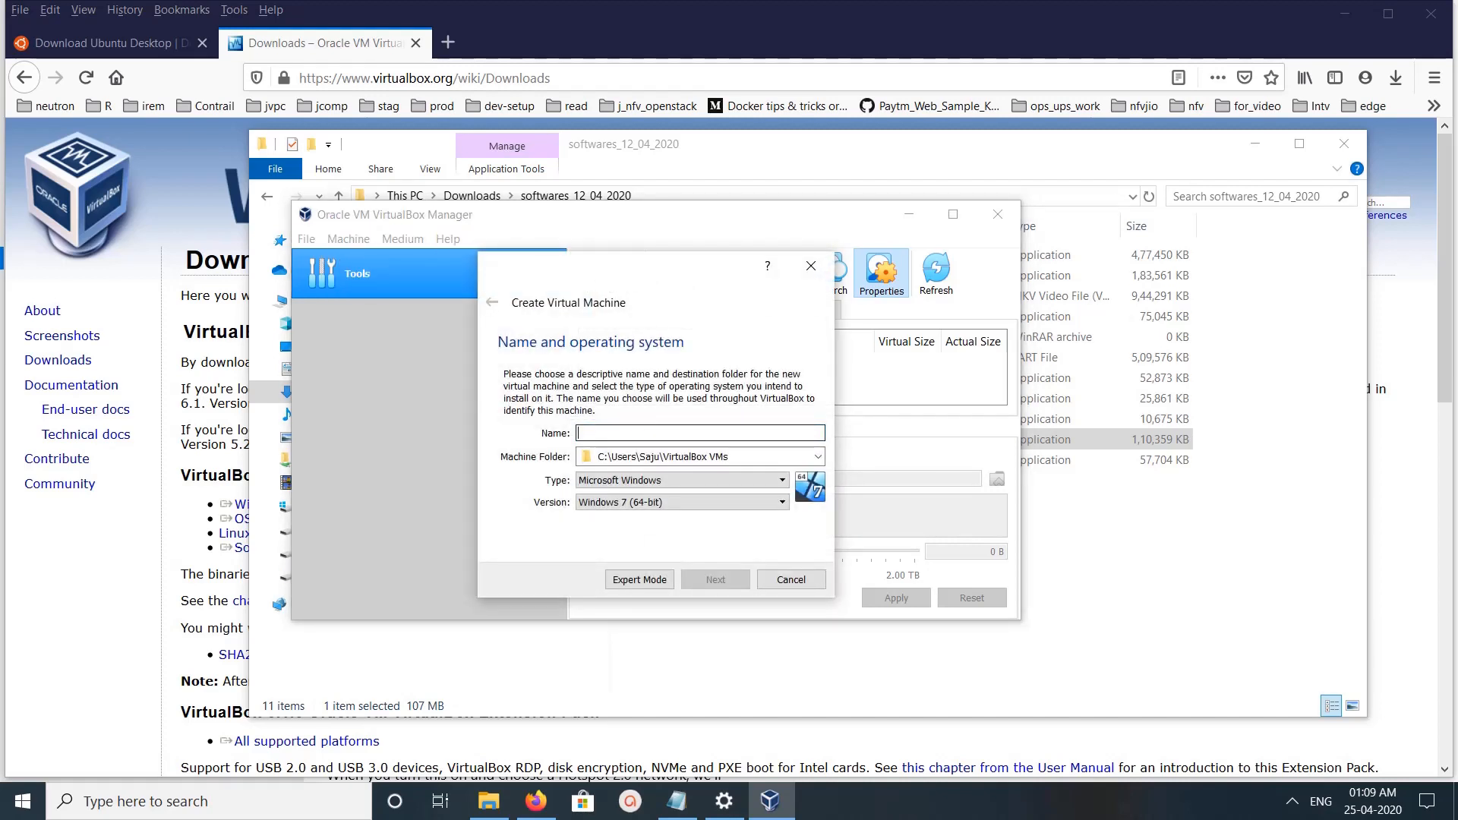
text(vm1)
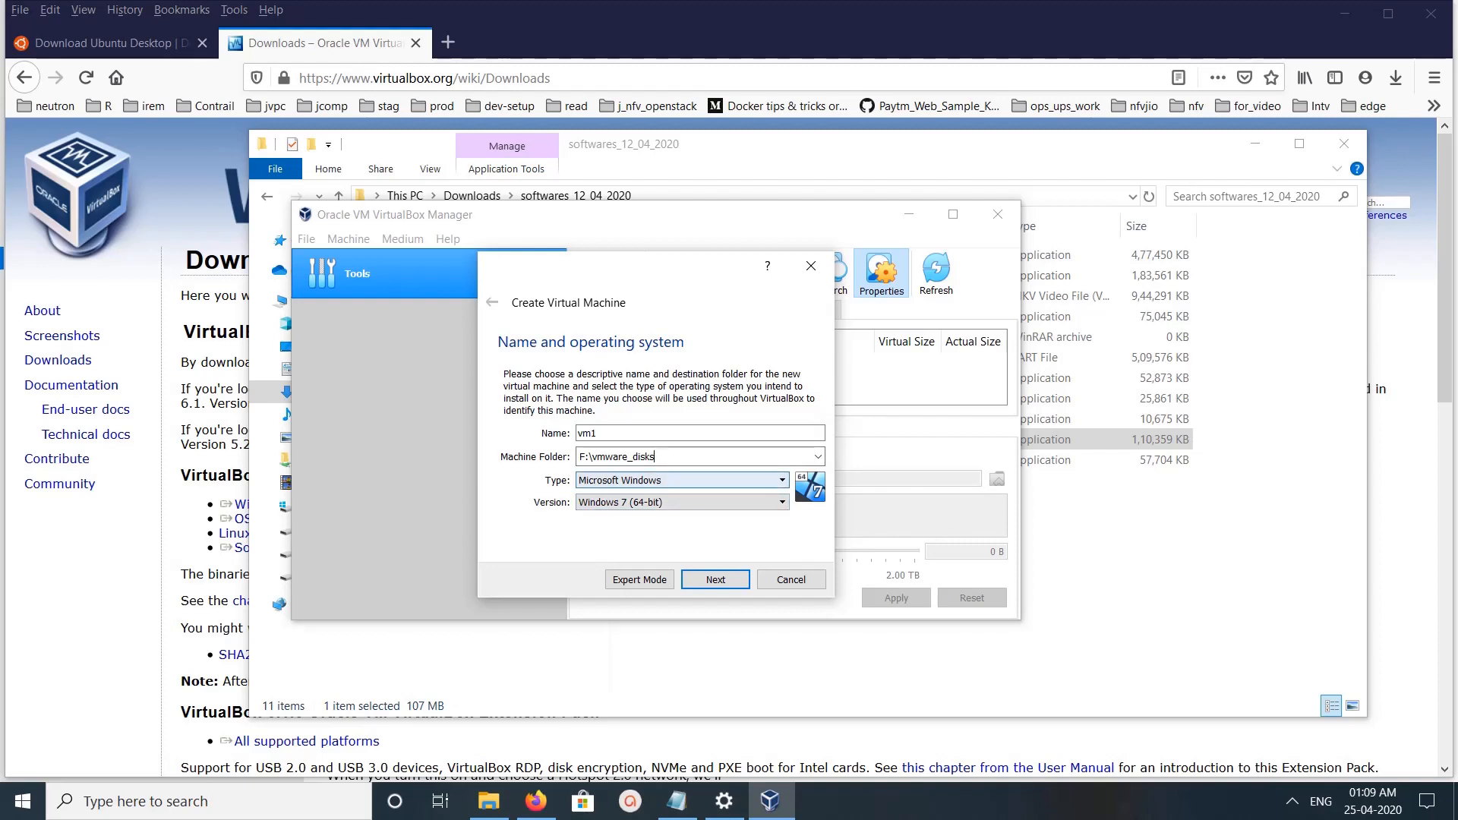
click(681, 480)
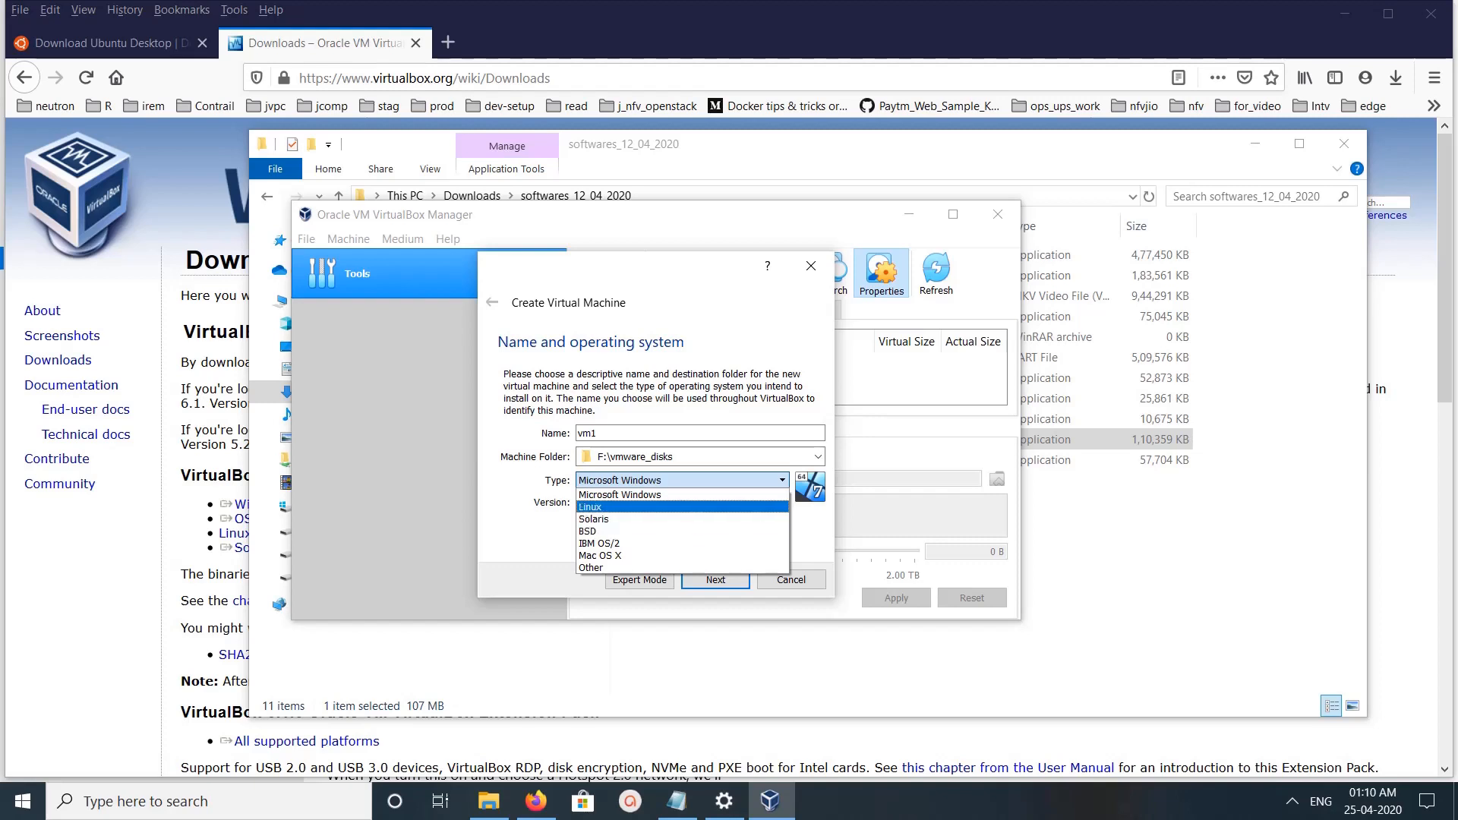
click(681, 507)
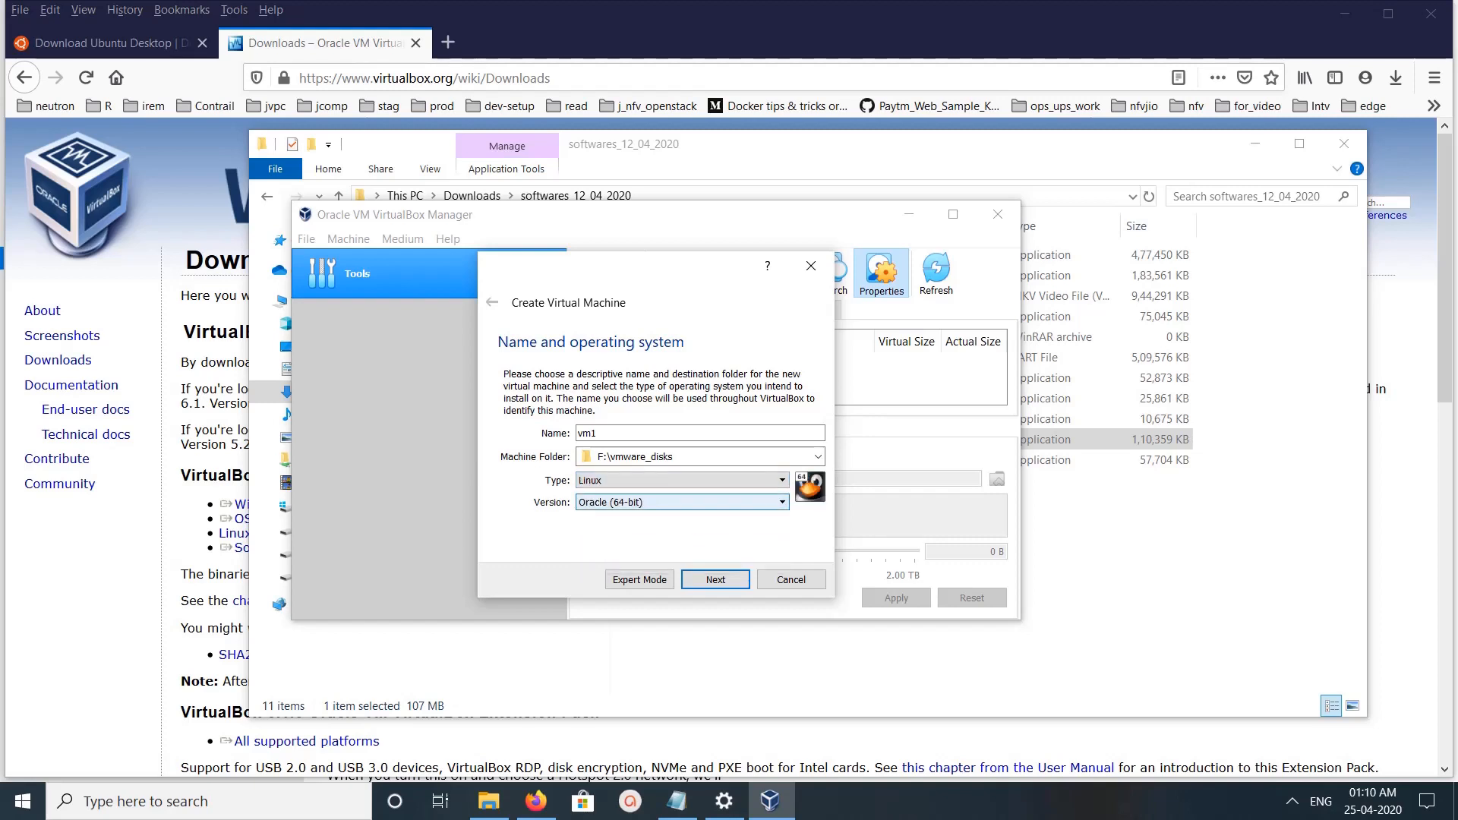
click(681, 502)
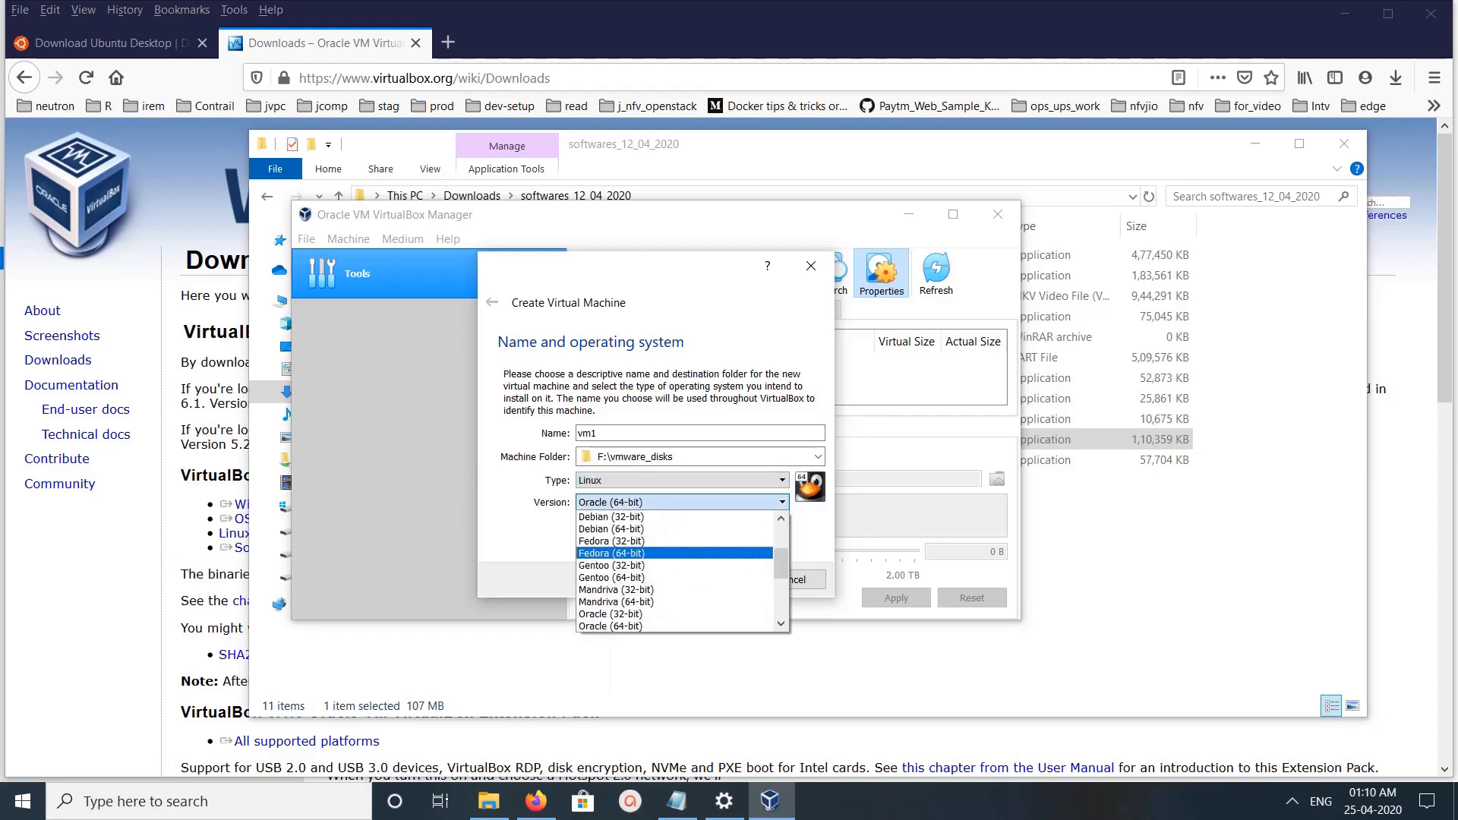
scroll(675, 571, down, 1)
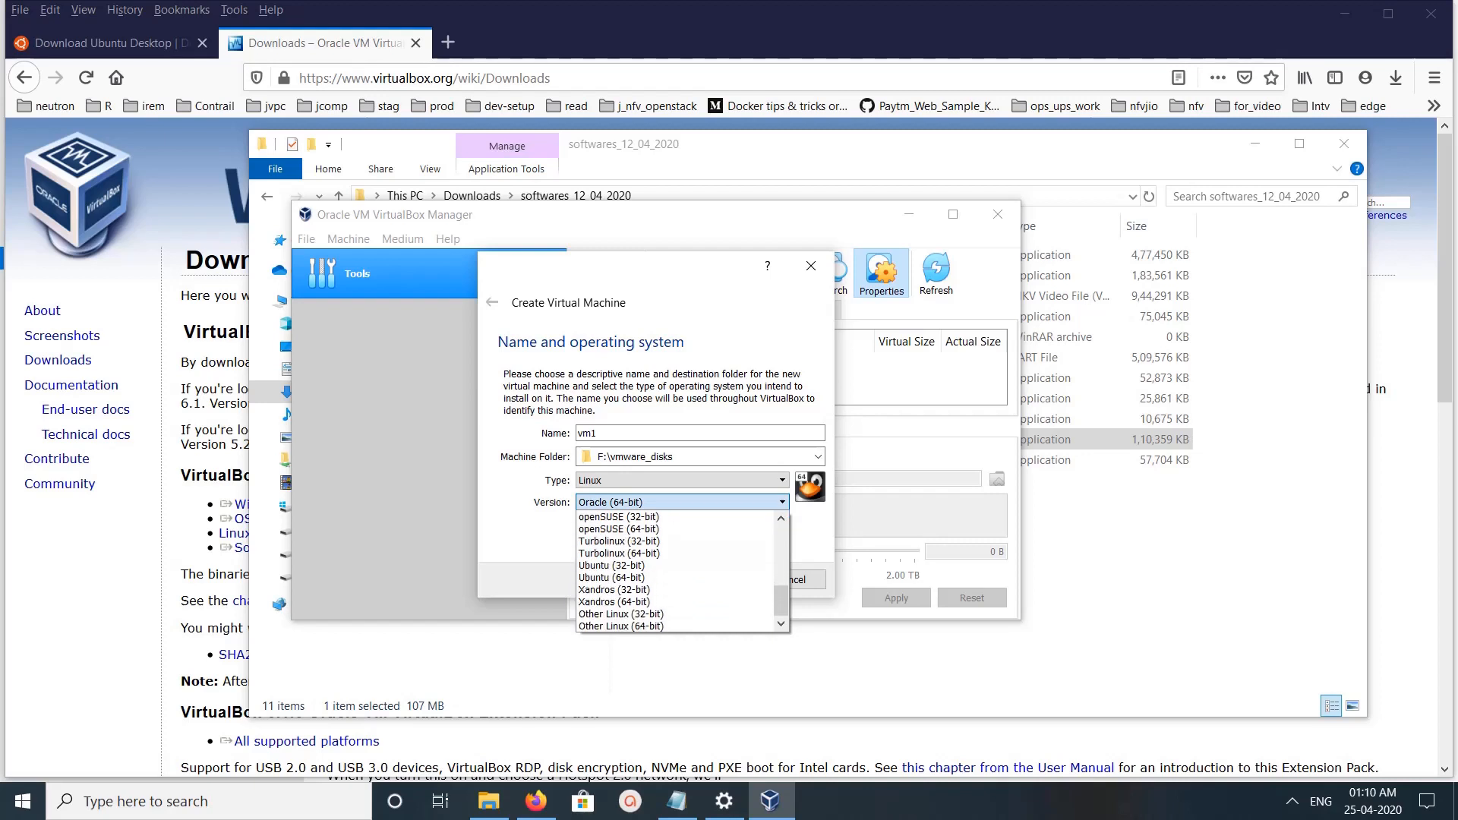
click(612, 577)
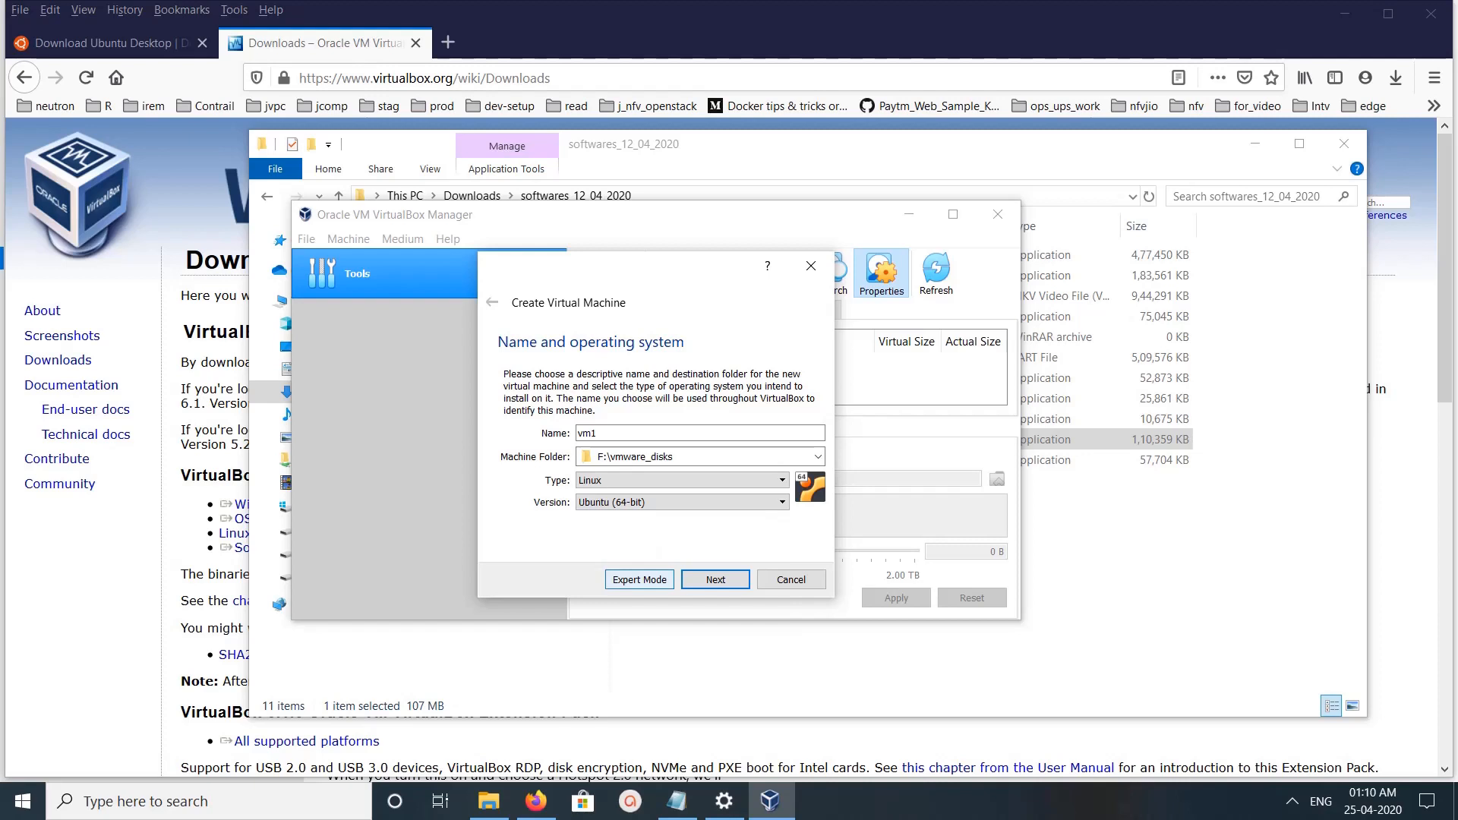
key(Return)
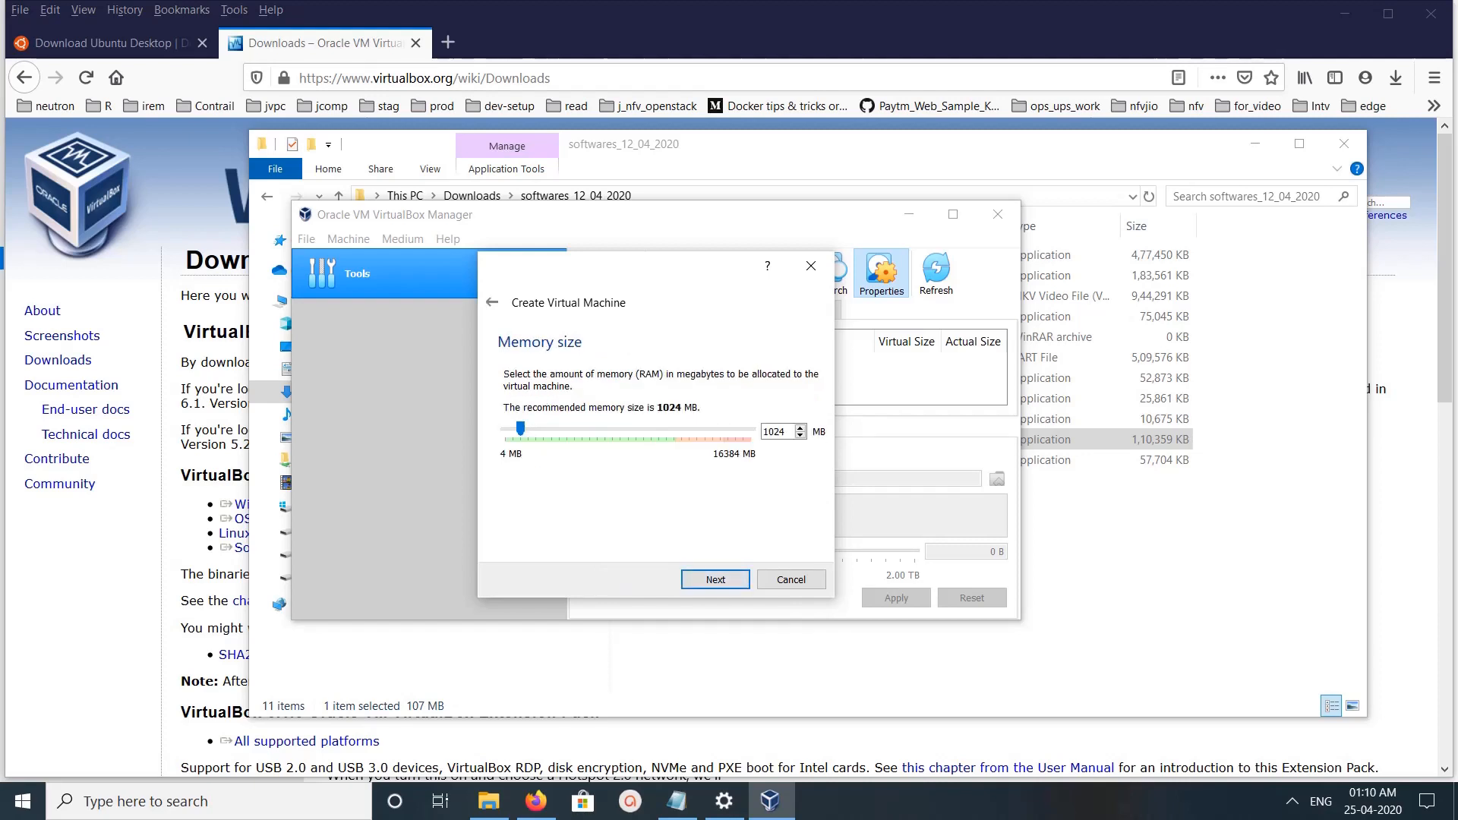
Step: Set the machine's memory to 2996 MB and create a dynamically allocated 10.00 GB VDI disk at F:\vmware_disks\vm1\vm1.vdi
drag(520, 429, 550, 429)
key(Return)
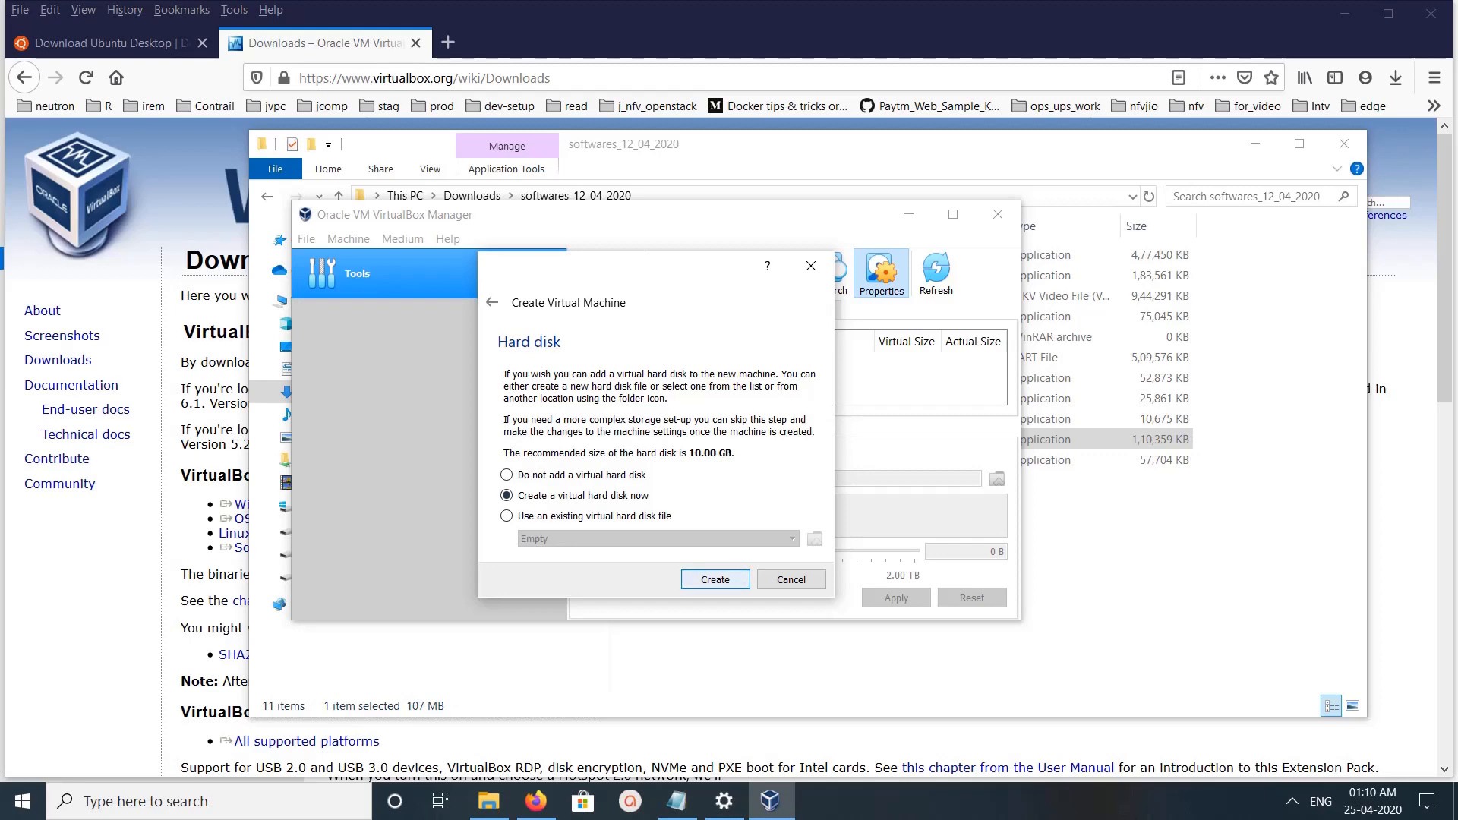
key(Return)
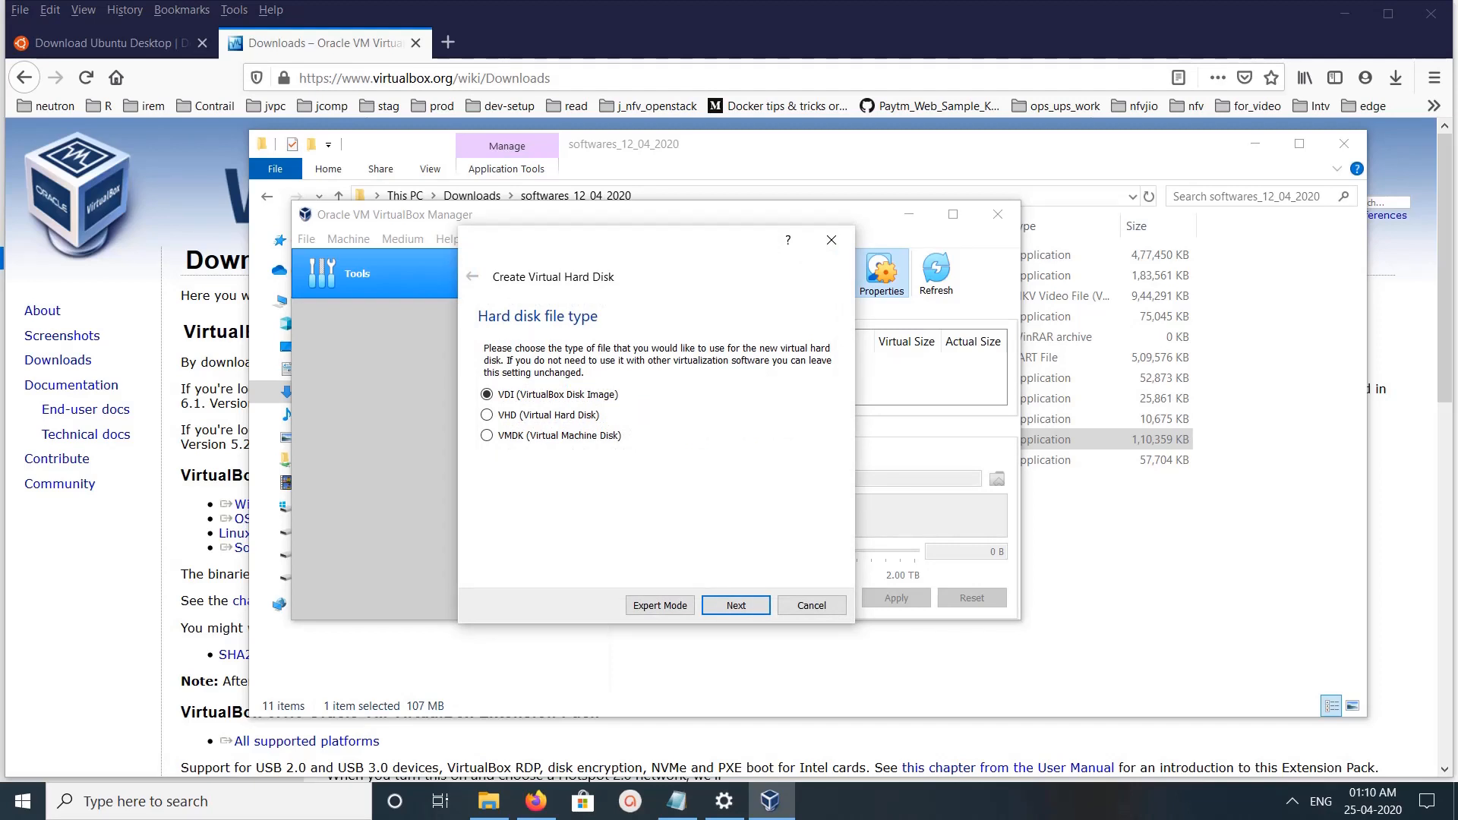
key(Return)
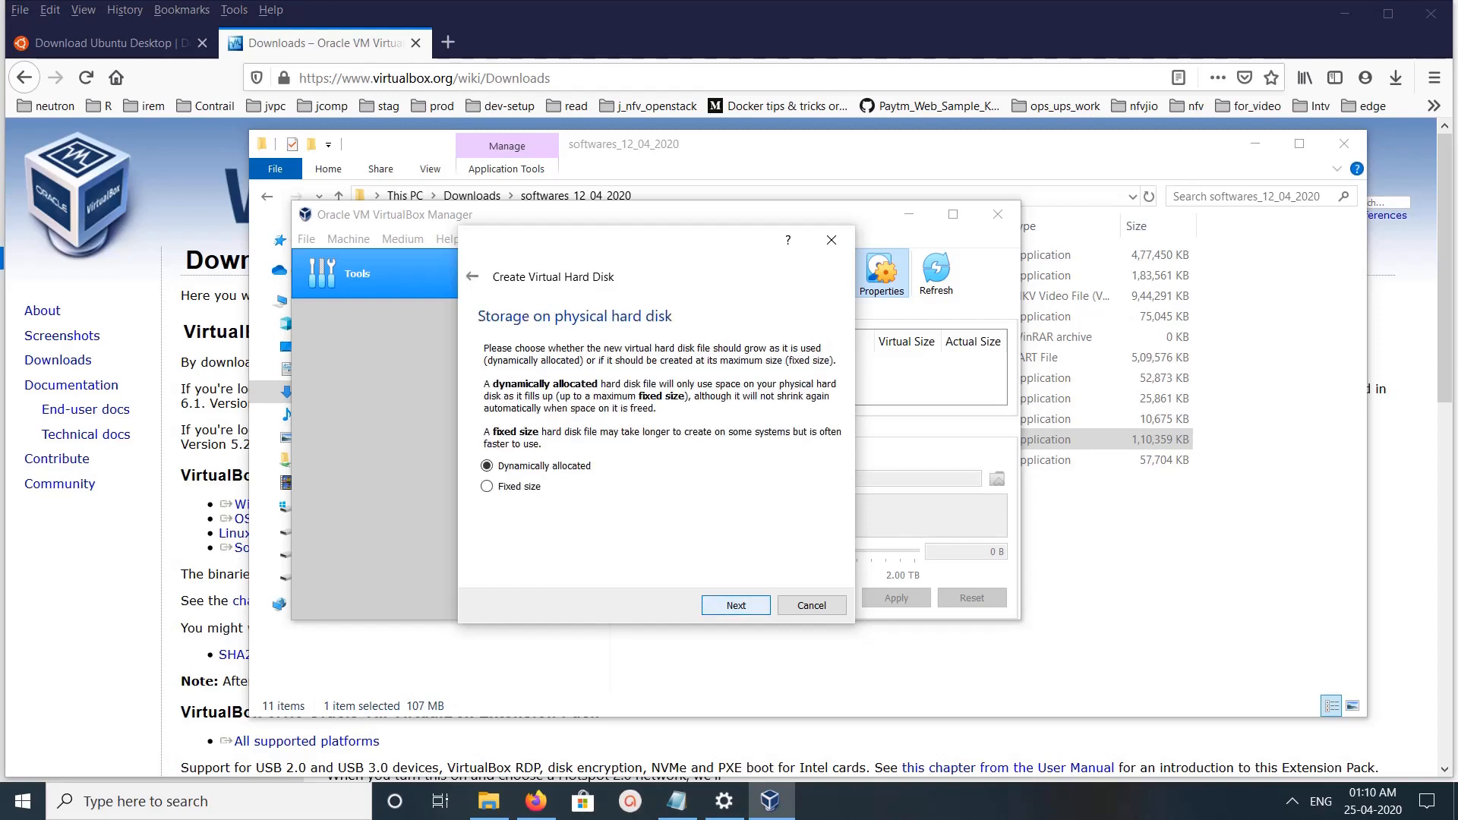
key(Return)
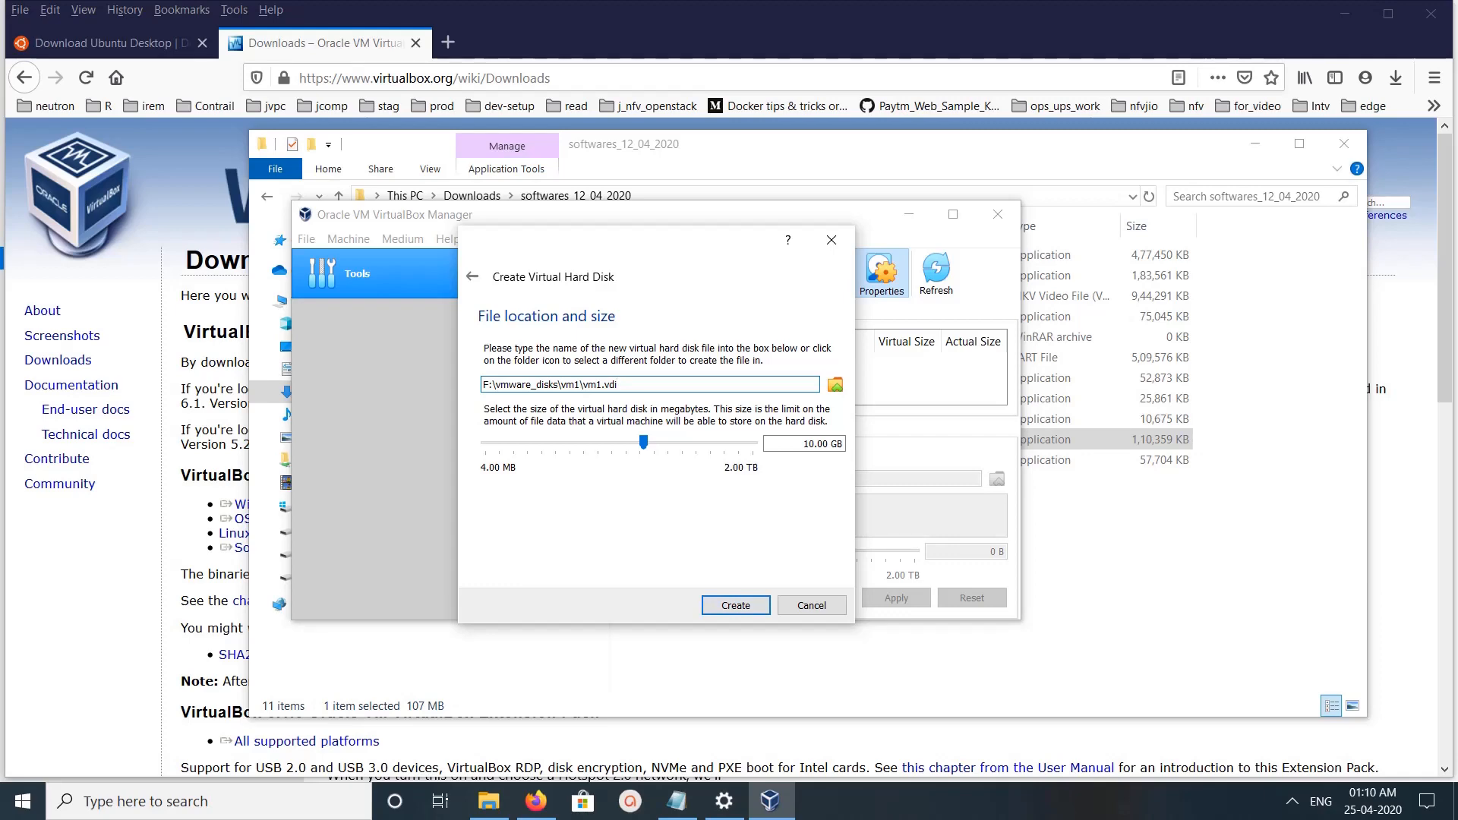
key(Return)
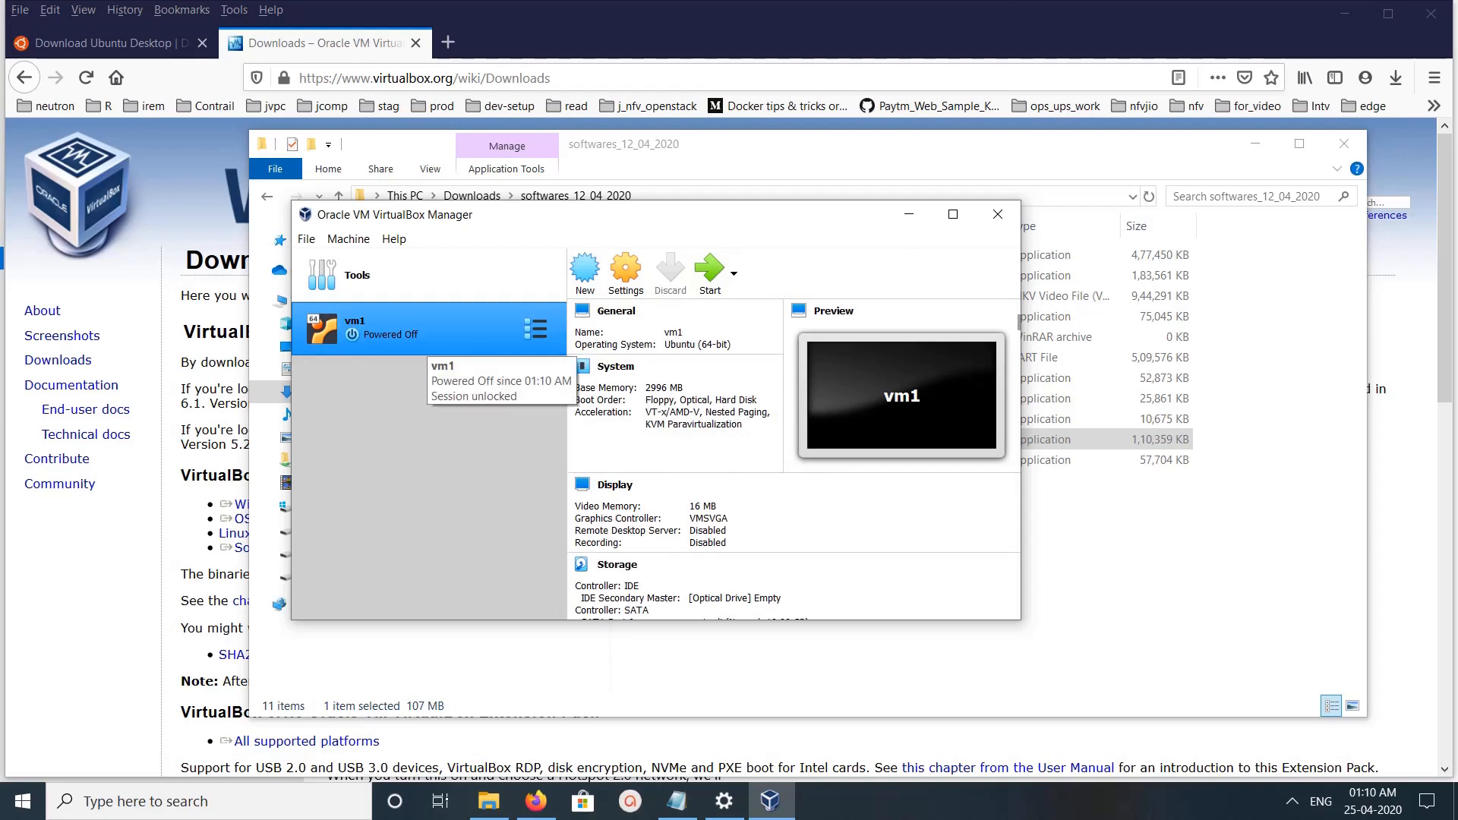
Step: Attach ubuntu-20.04-desktop-amd64.iso to the empty IDE optical drive in vm1's storage settings
right_click(450, 327)
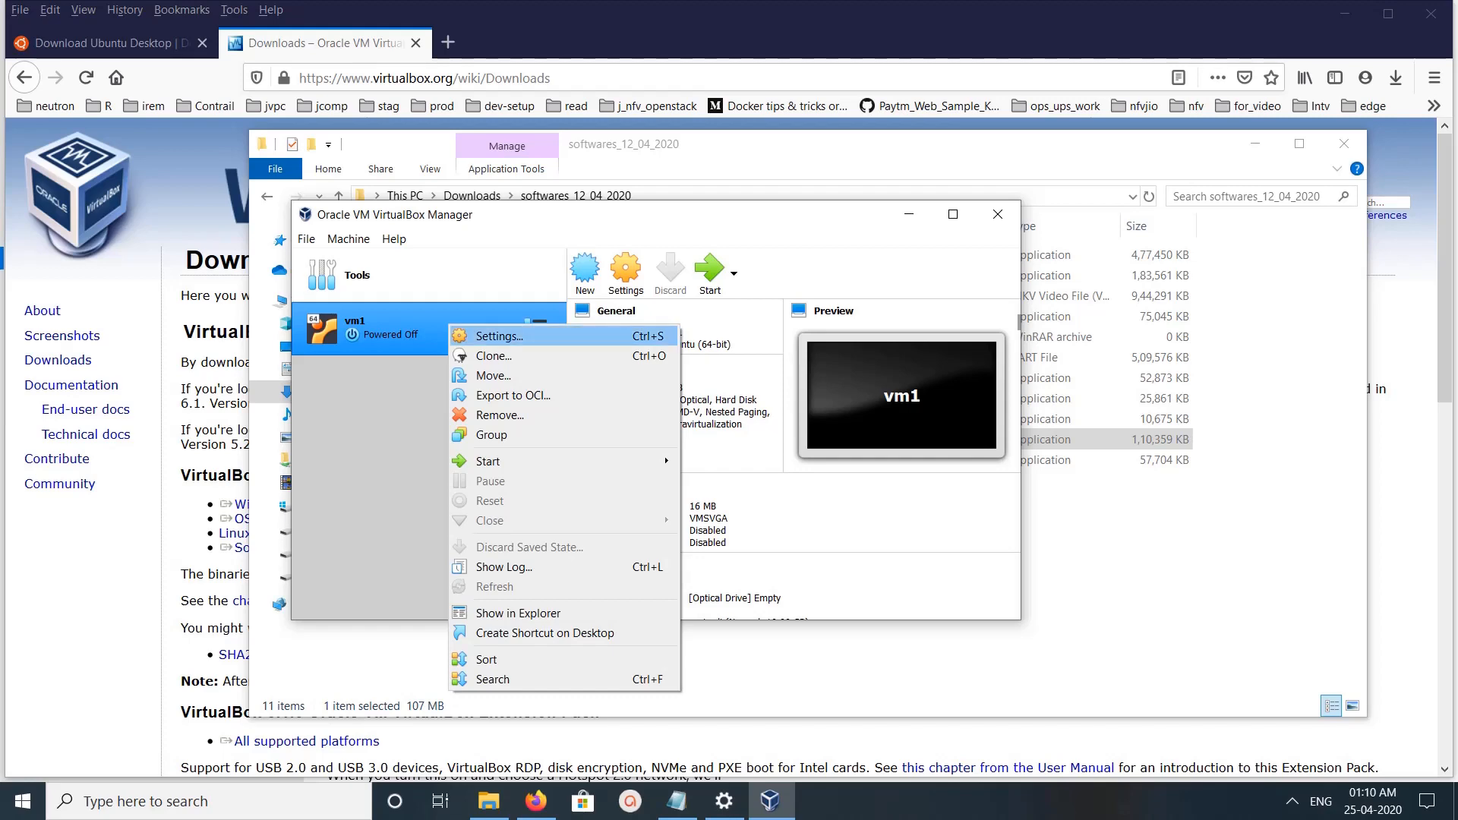
click(498, 336)
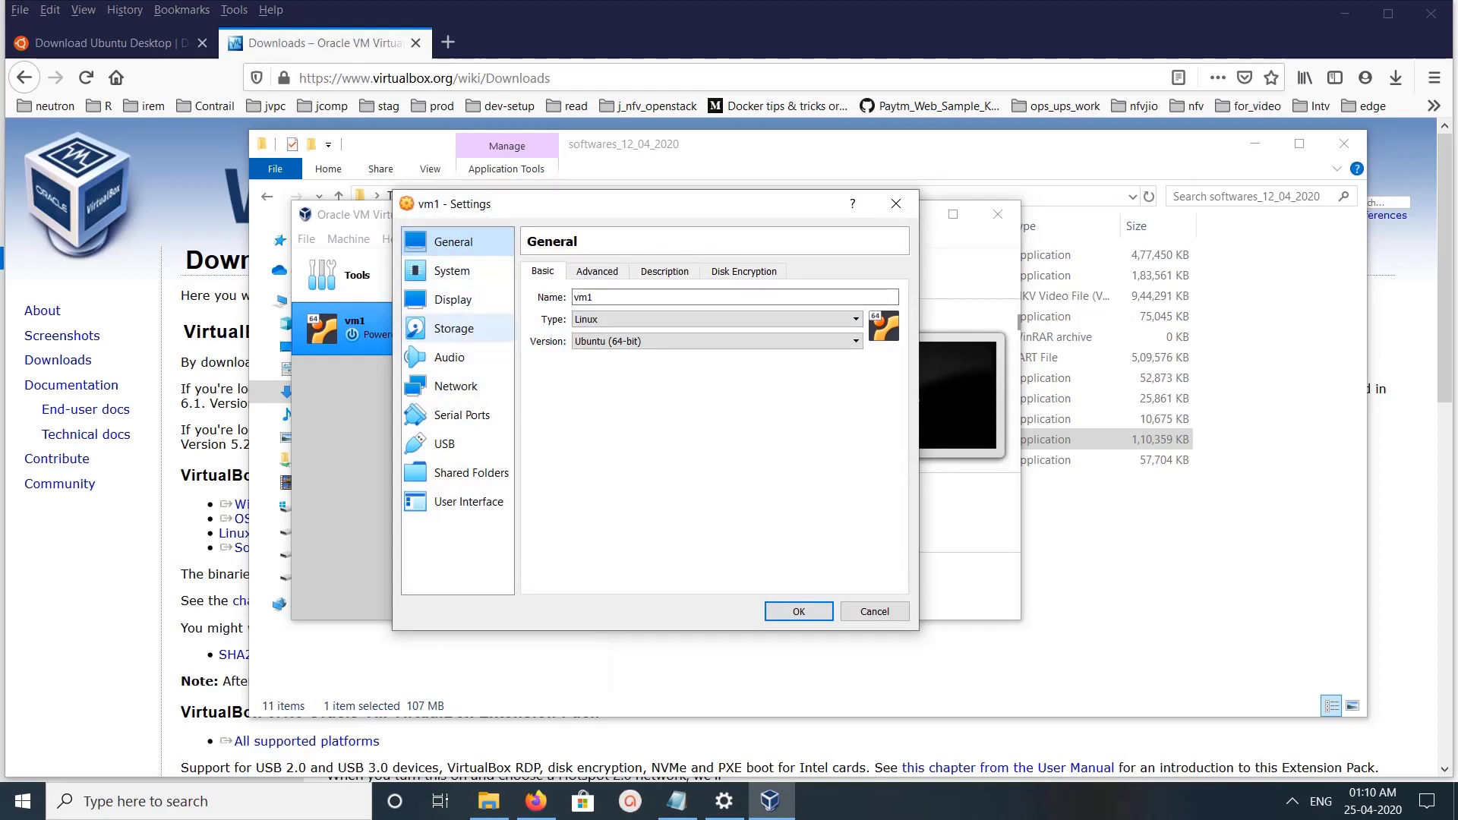
click(468, 328)
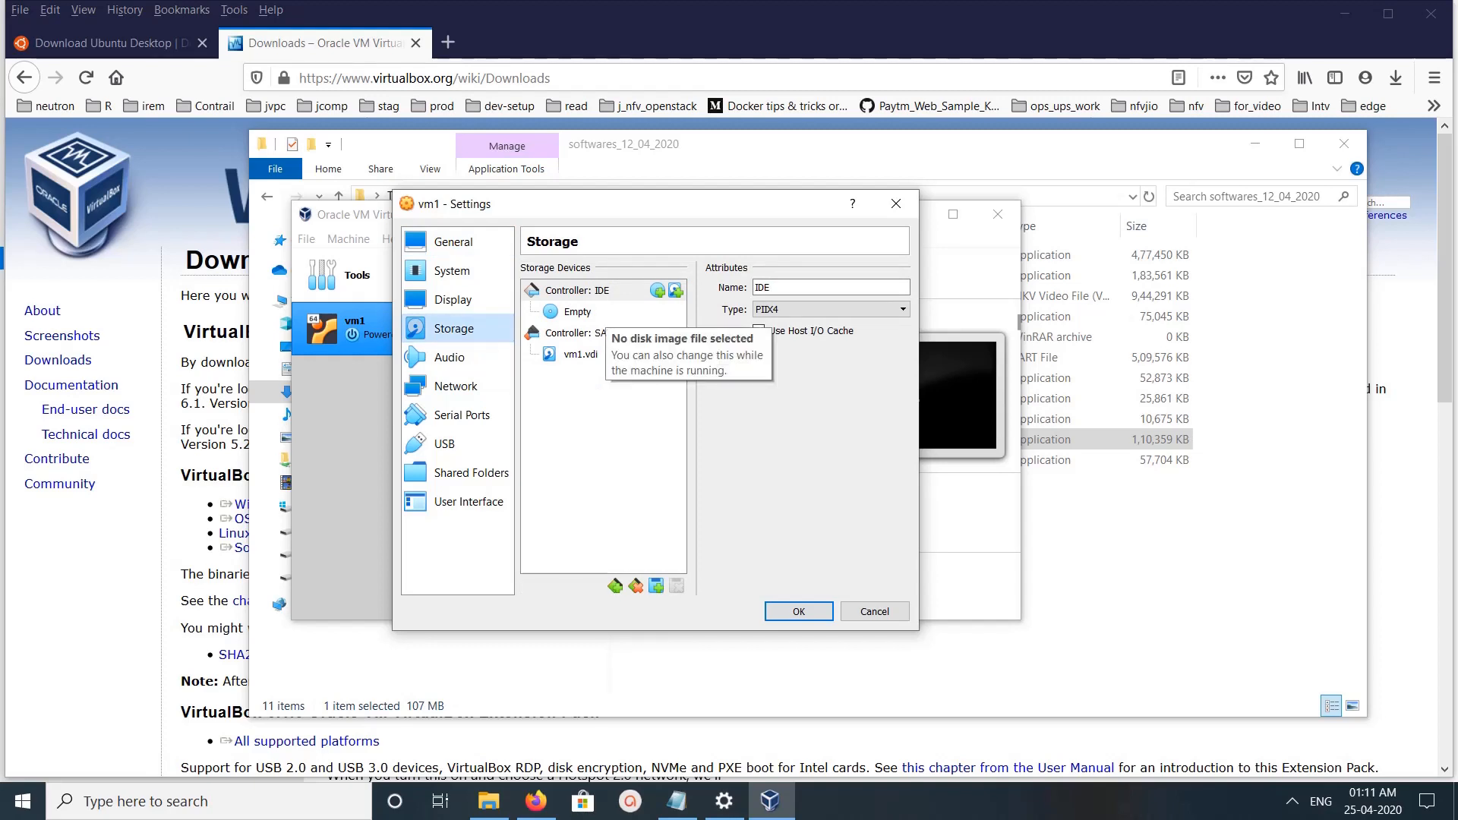
click(583, 312)
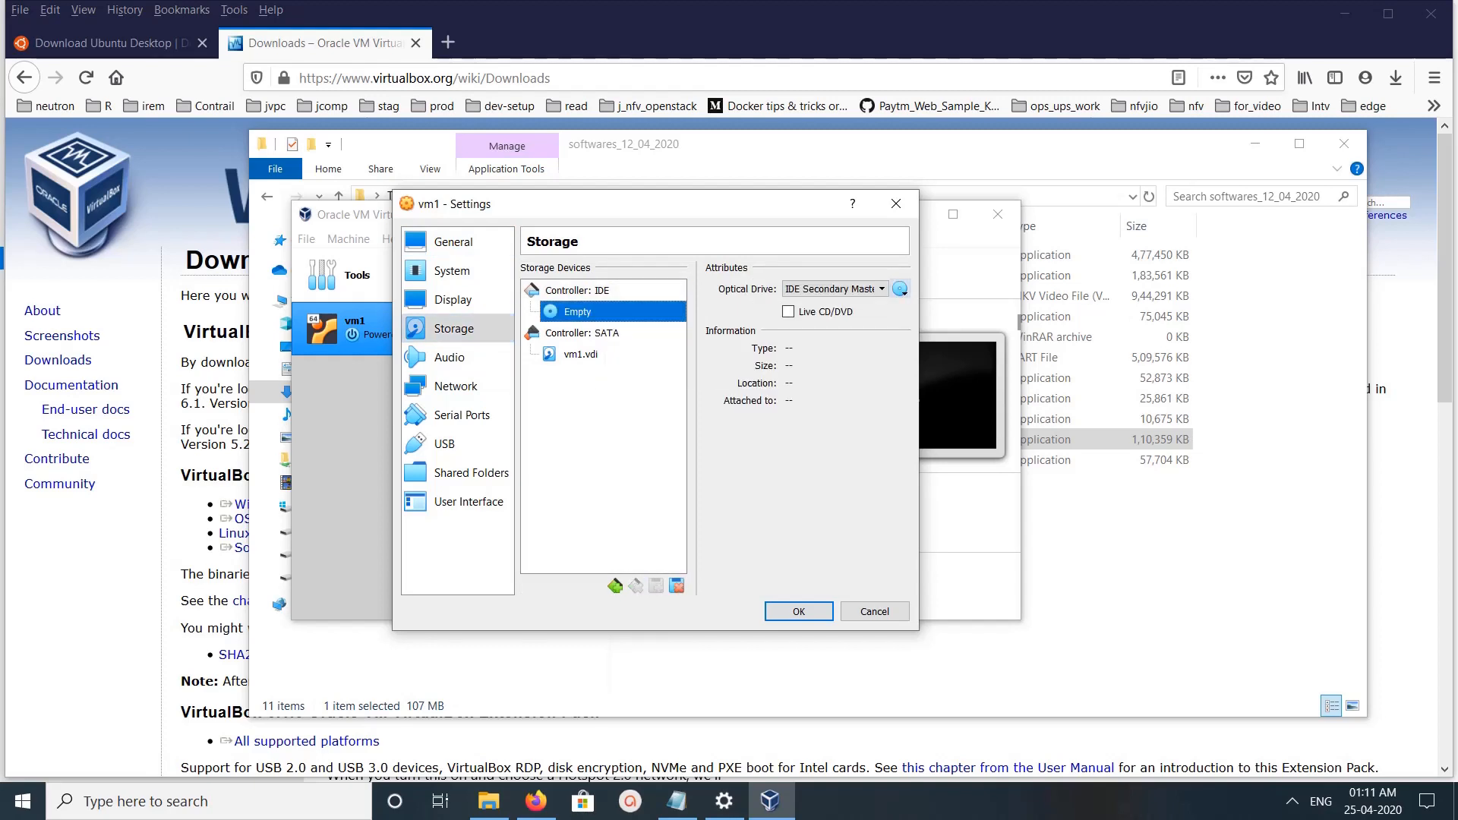
click(899, 288)
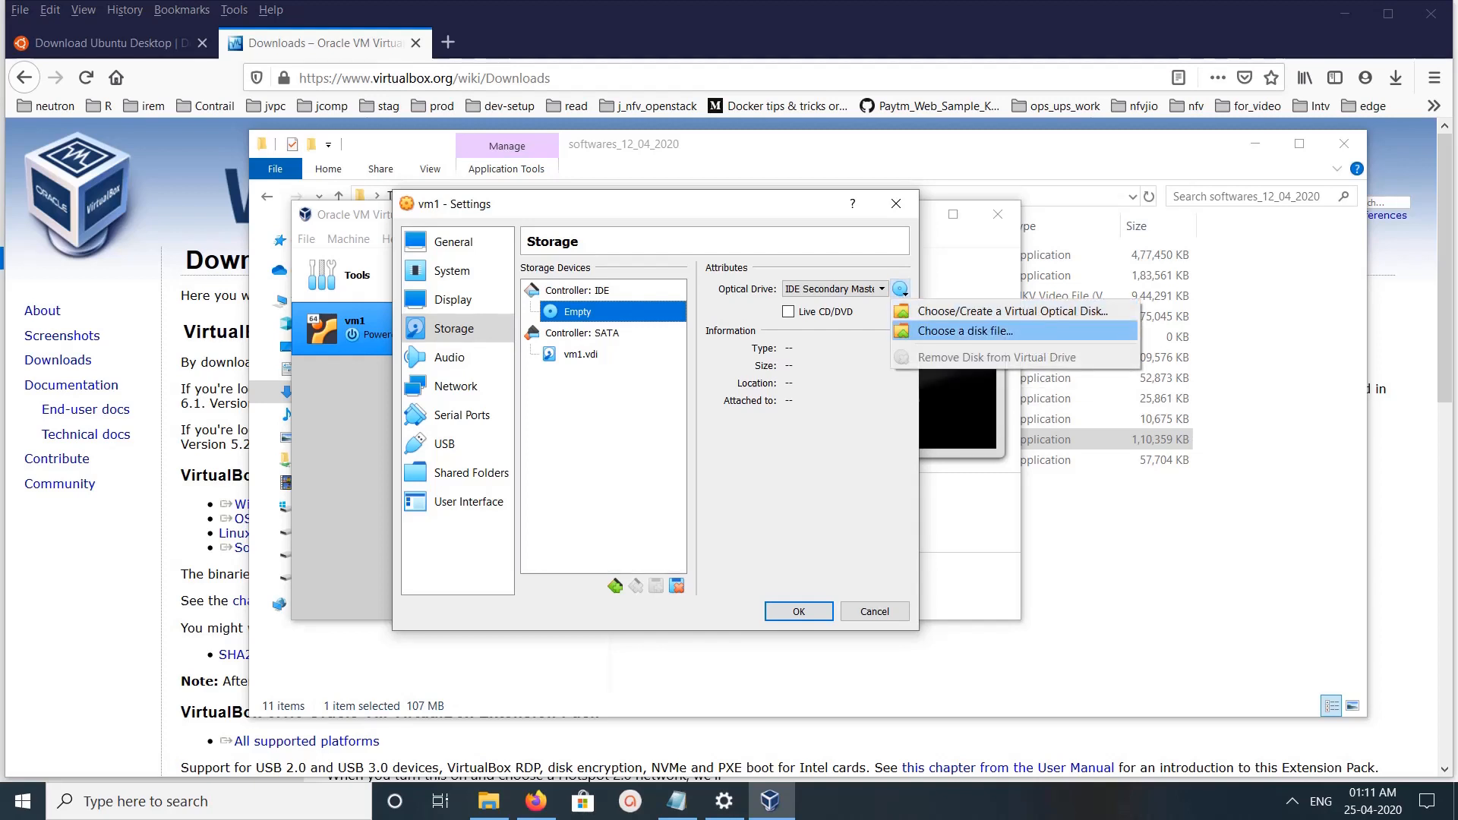
key(Return)
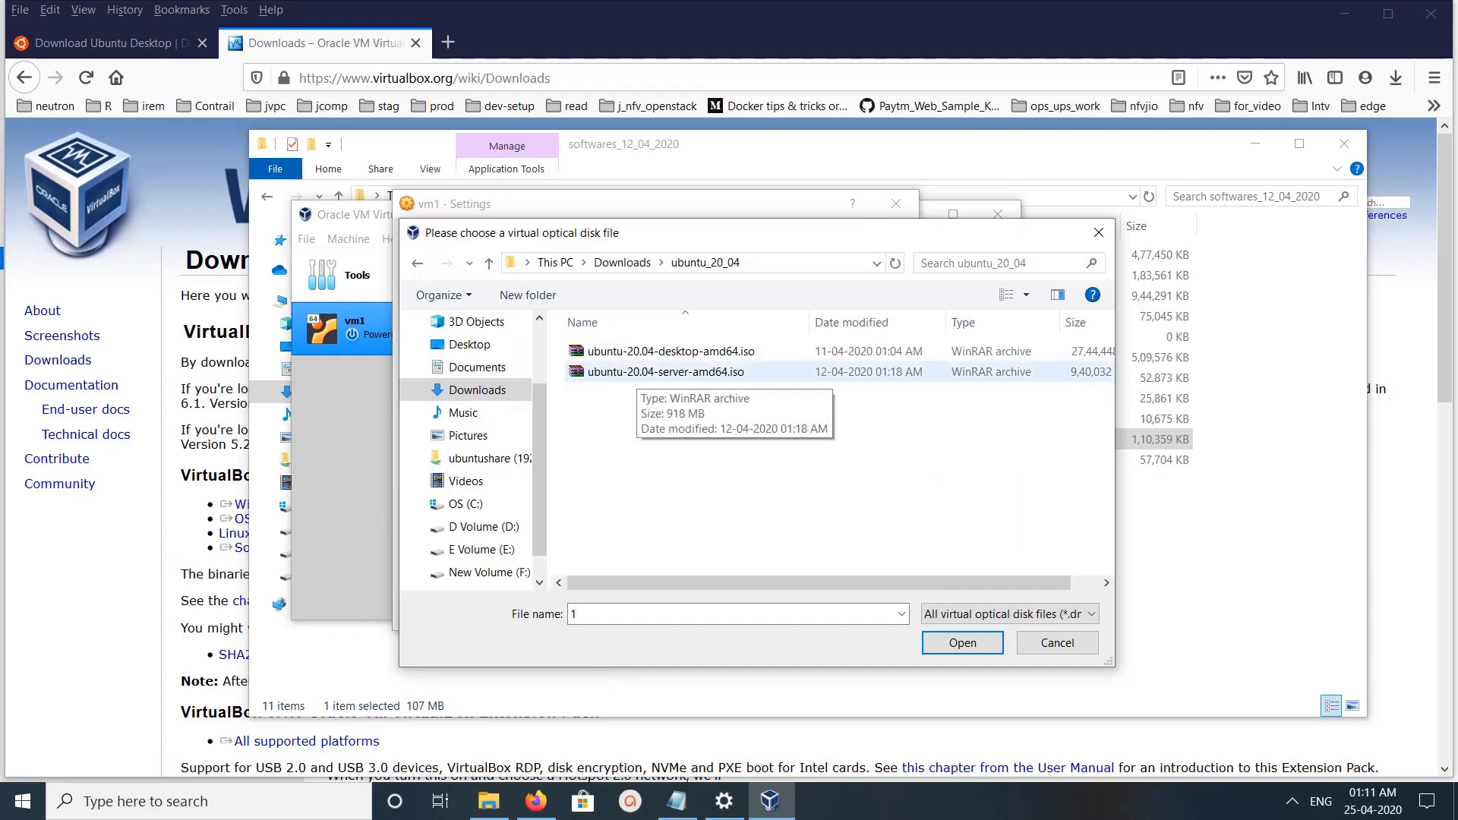
double_click(661, 351)
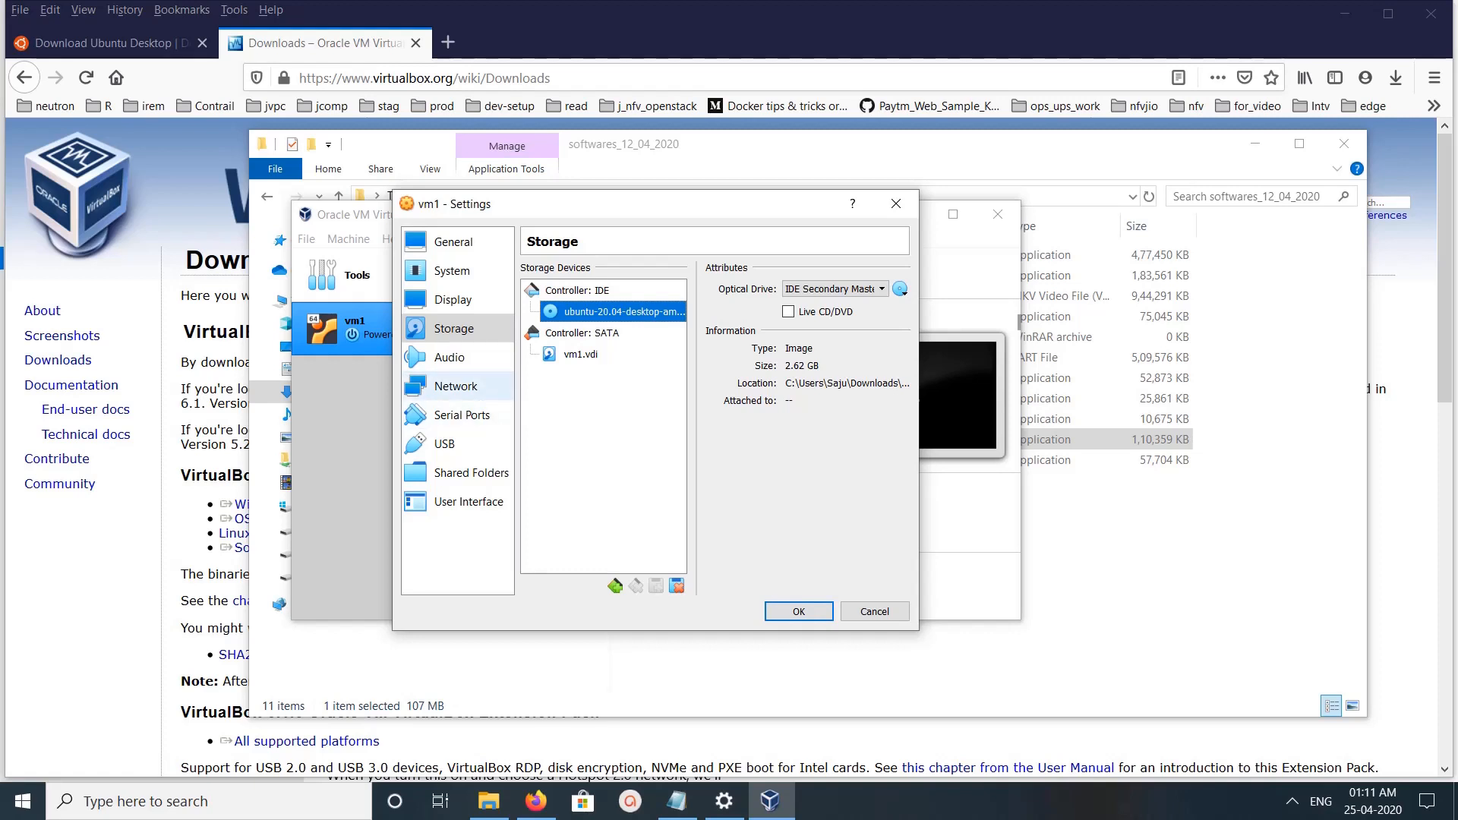
Step: Enable network Adapter 2 as Host-only Adapter using VirtualBox Host-Only Ethernet Adapter, and save vm1's settings
click(456, 385)
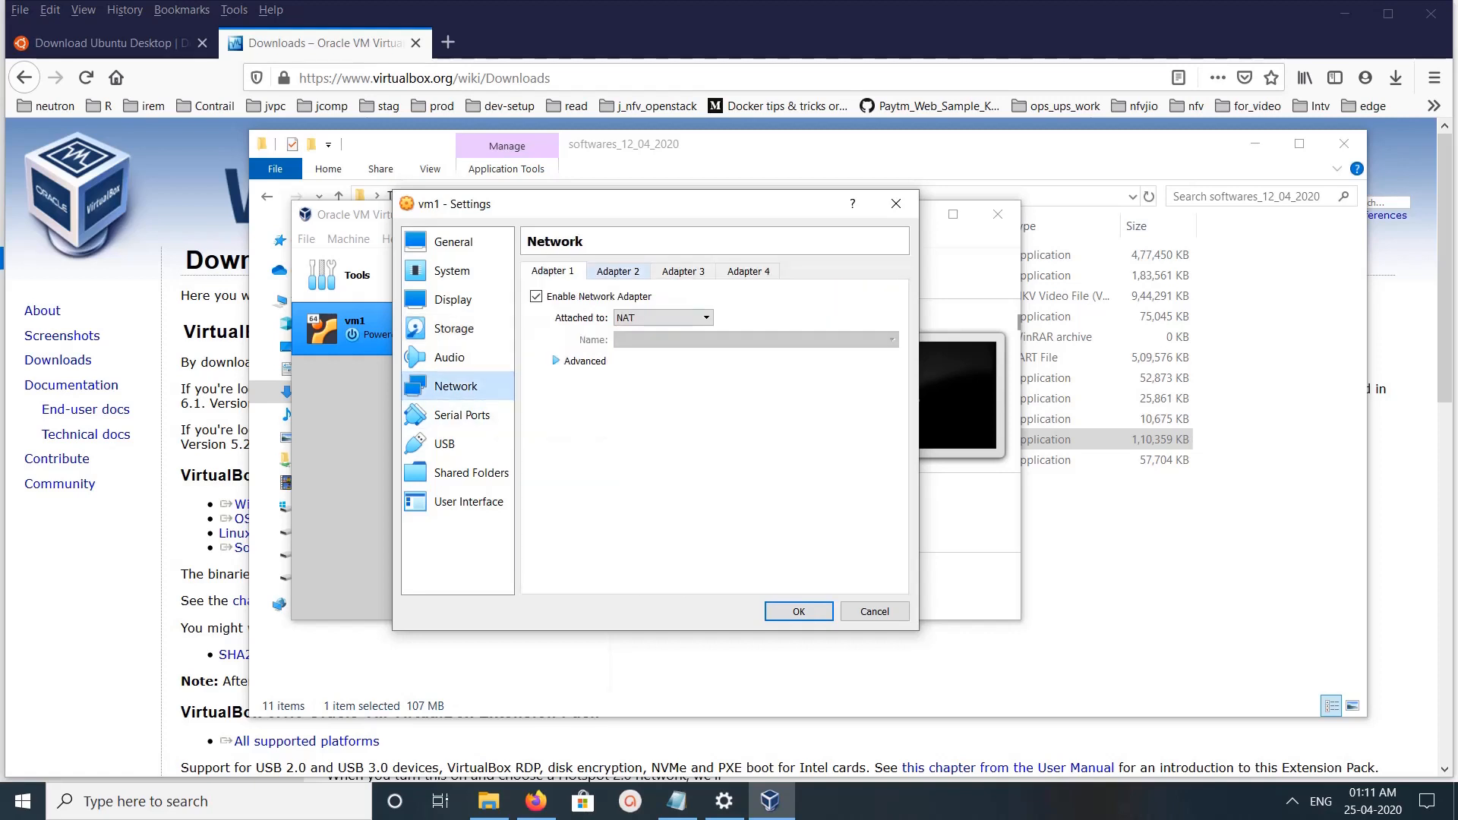
click(617, 271)
click(536, 296)
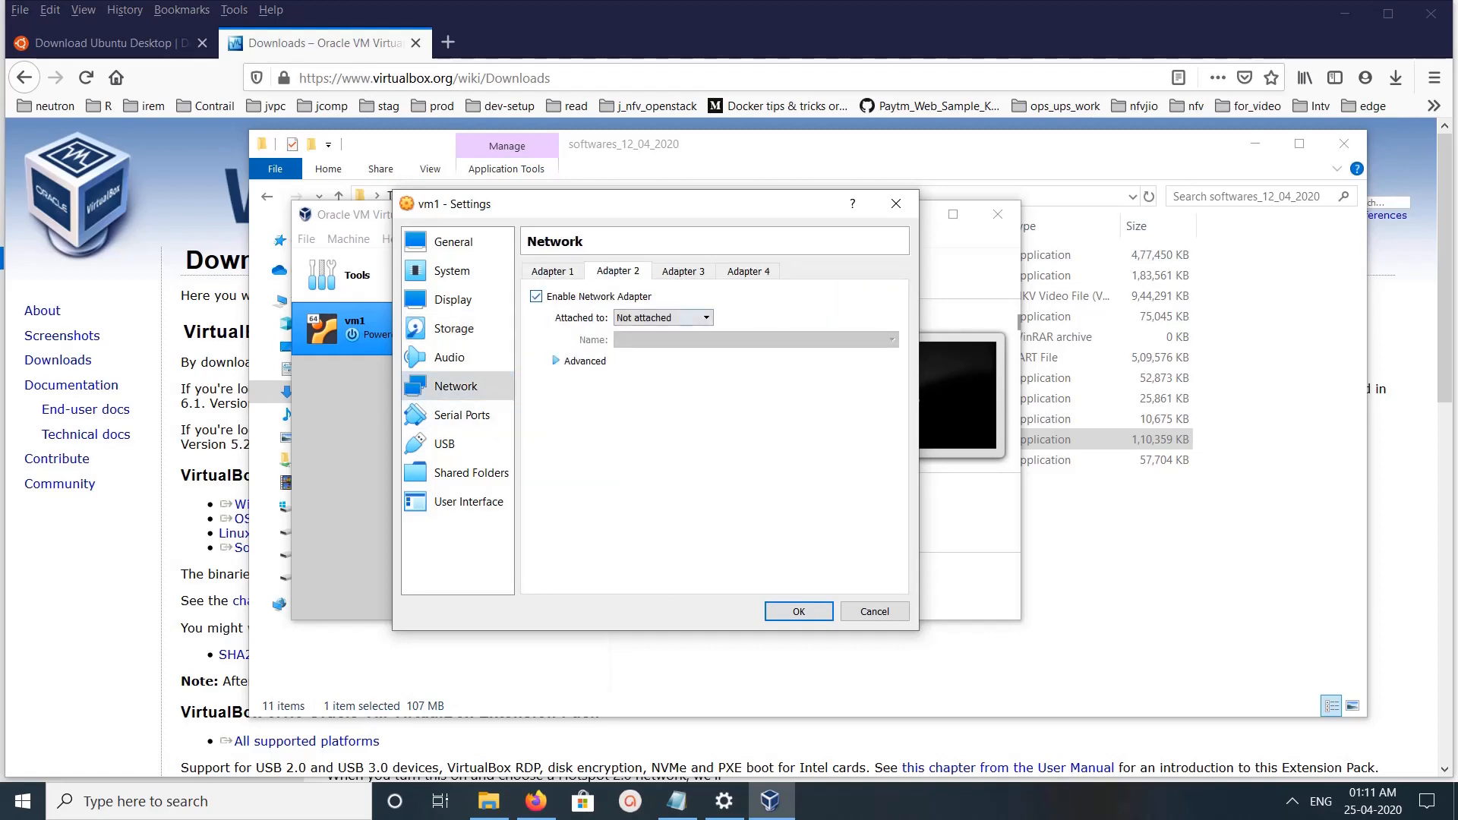
click(663, 317)
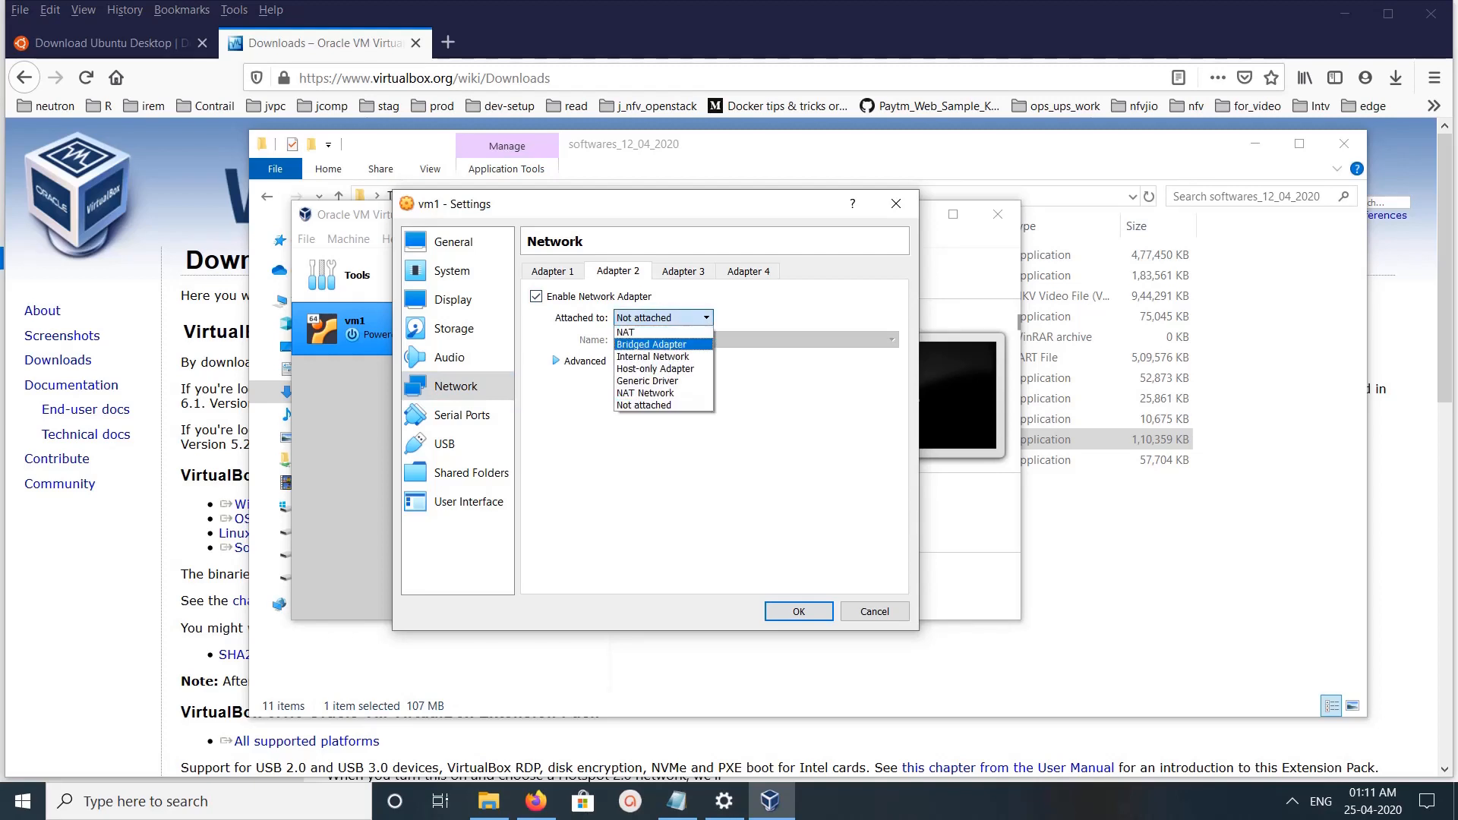
click(655, 369)
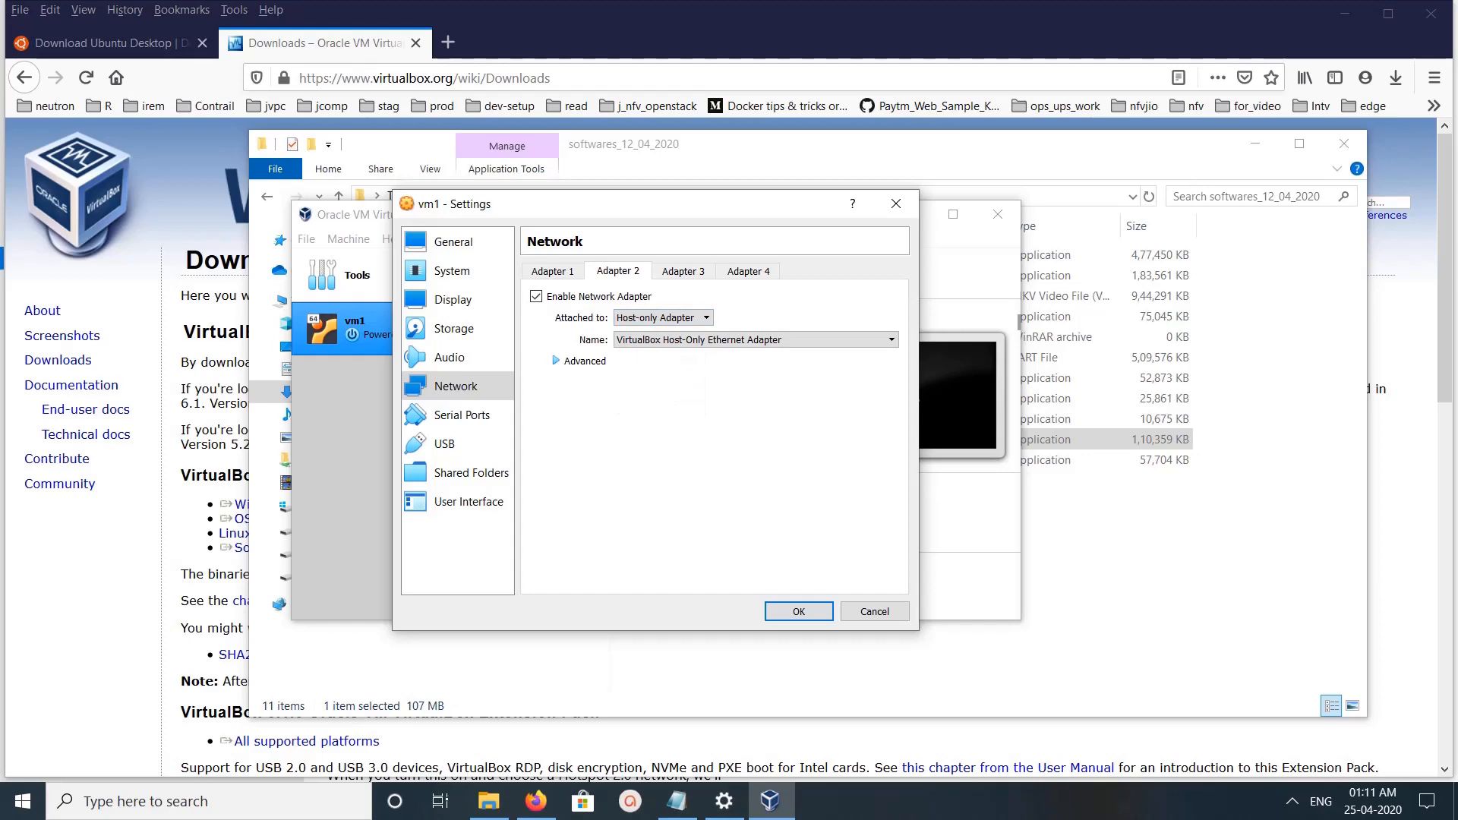
click(755, 339)
click(756, 353)
click(798, 611)
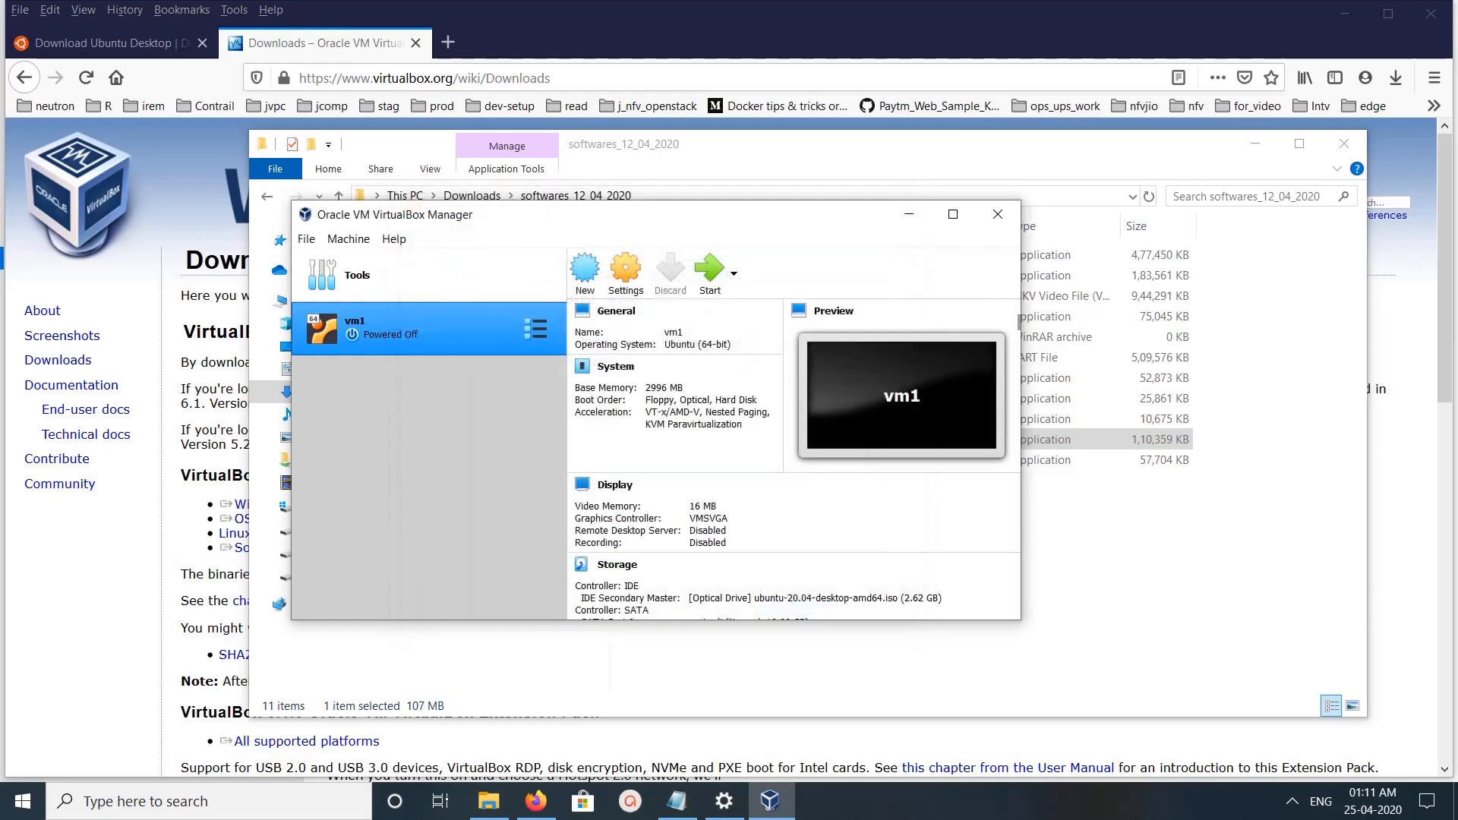
Step: Try to start vm1 with ubuntu-20.04-desktop-amd64.iso as the start-up disk, then read the error details and dismiss them
right_click(440, 317)
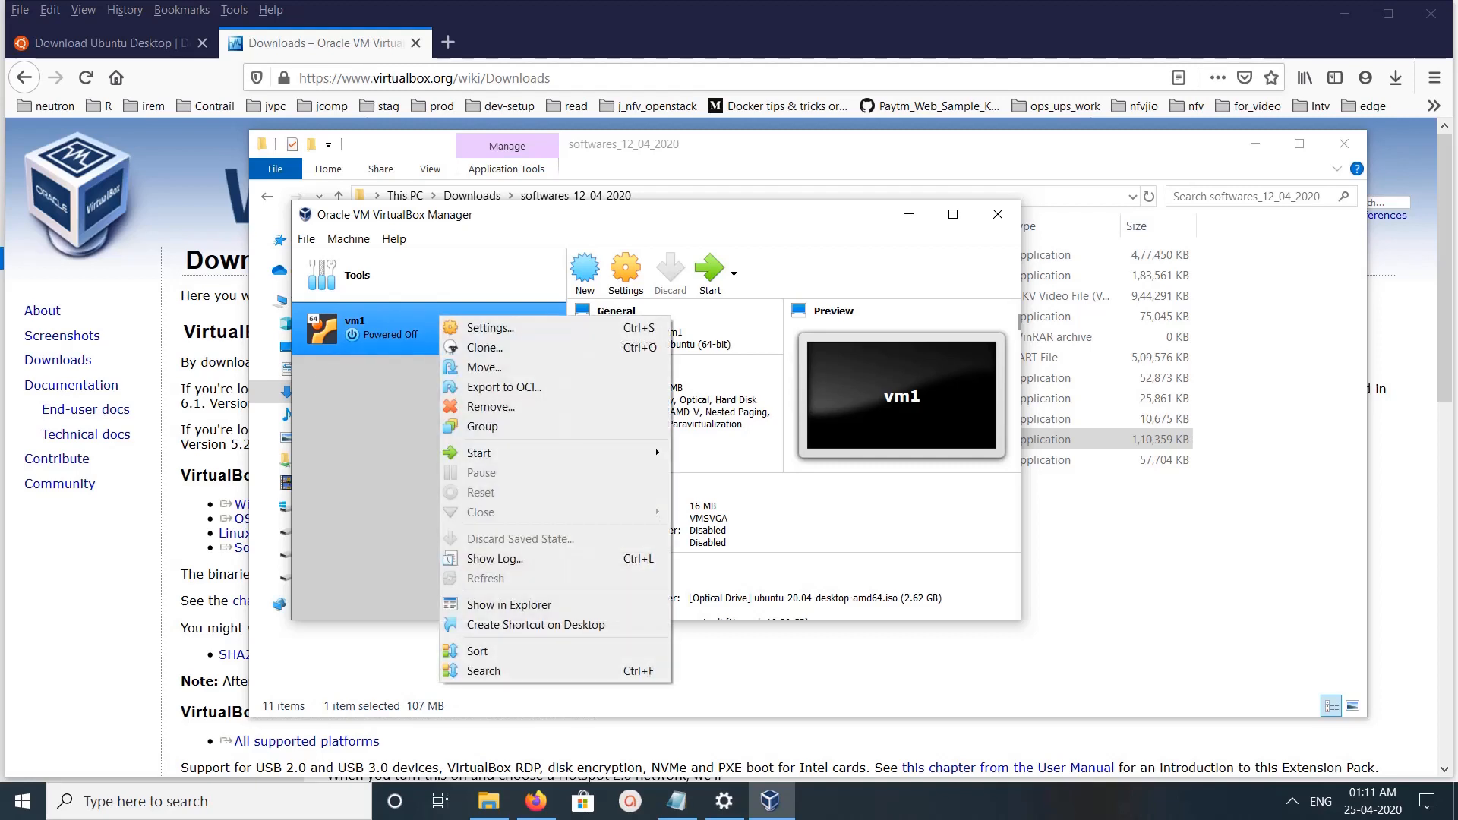
key(Escape)
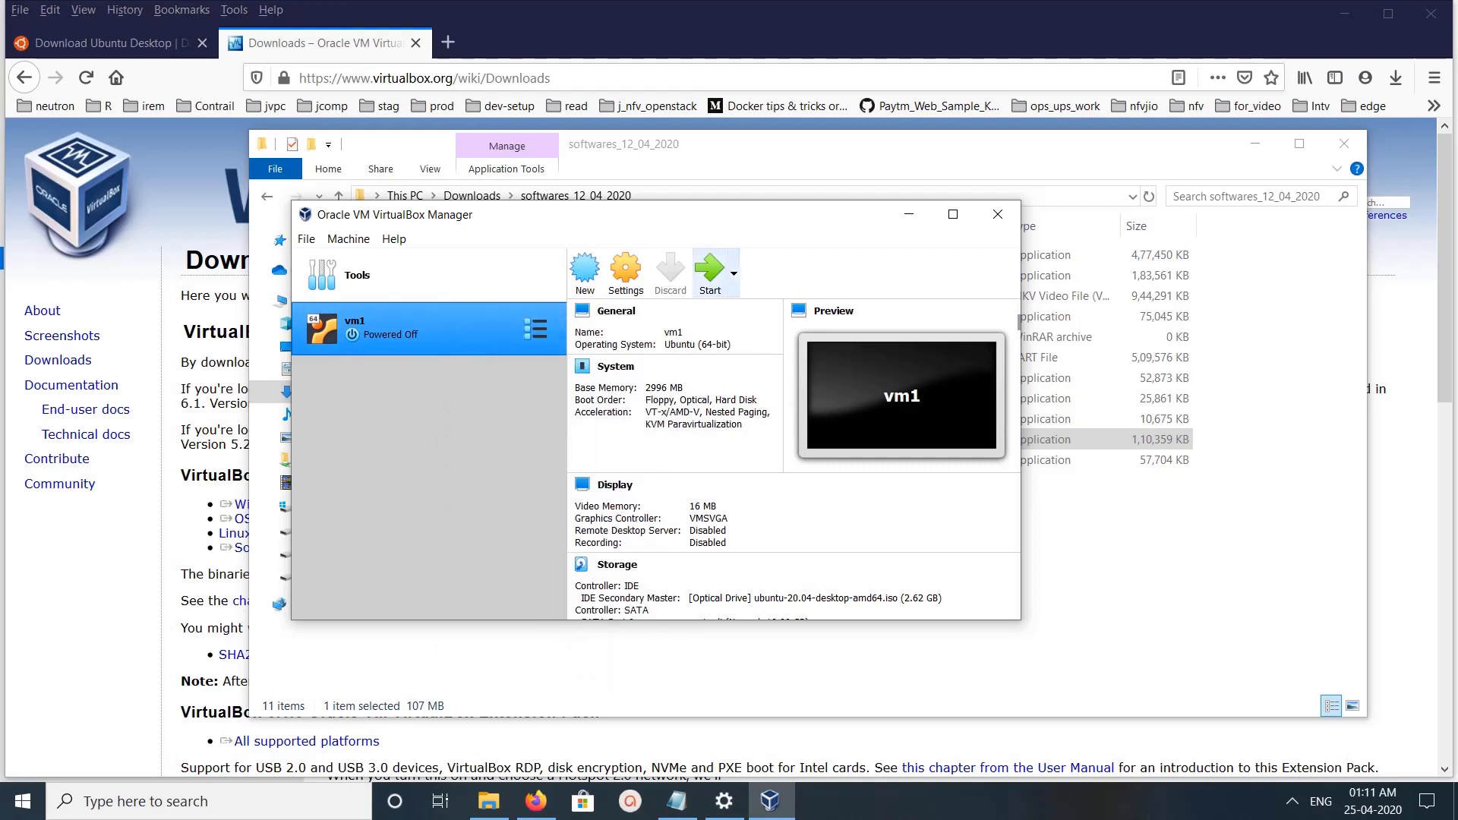
click(709, 272)
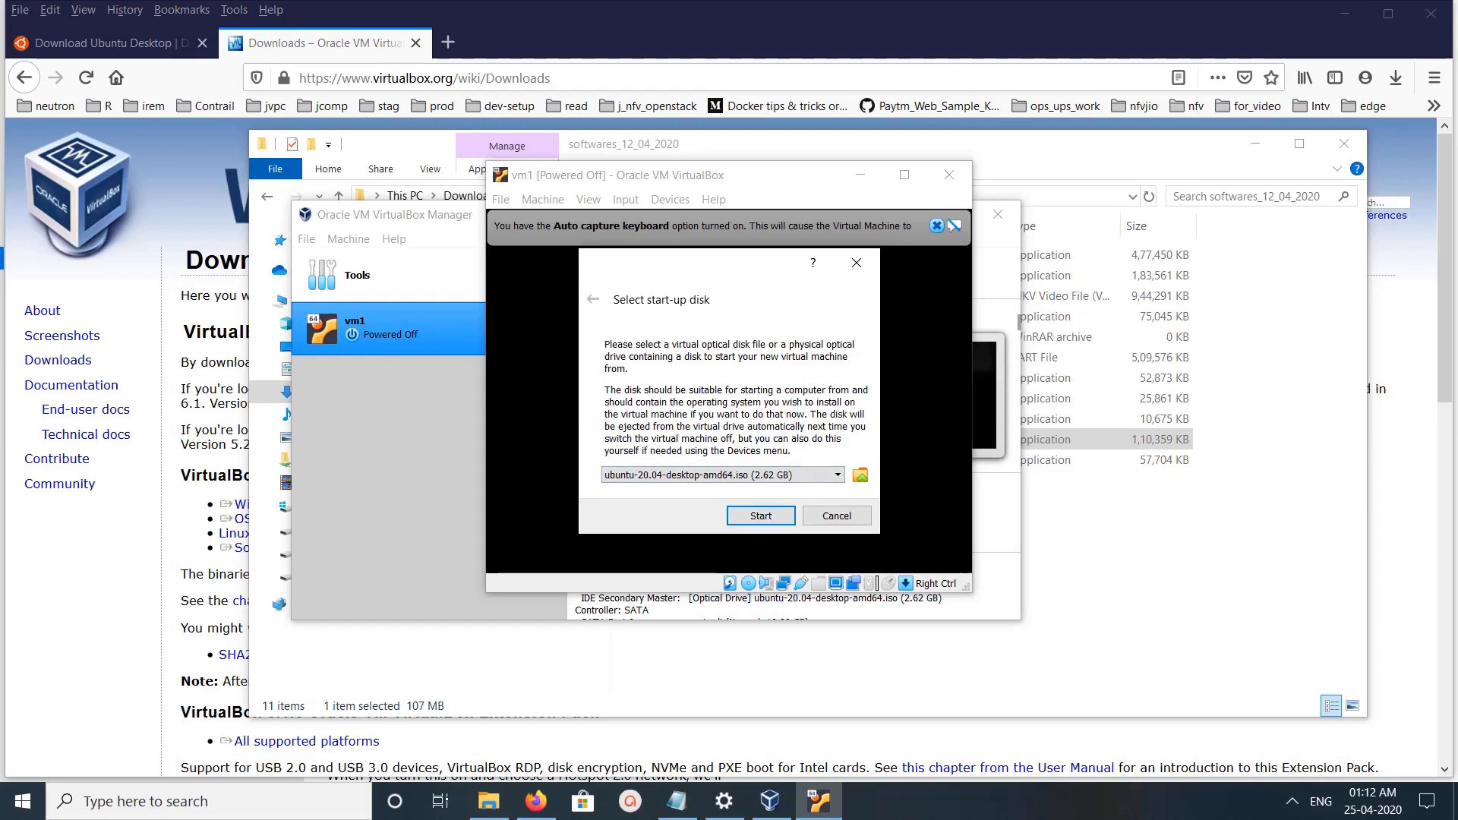
click(761, 515)
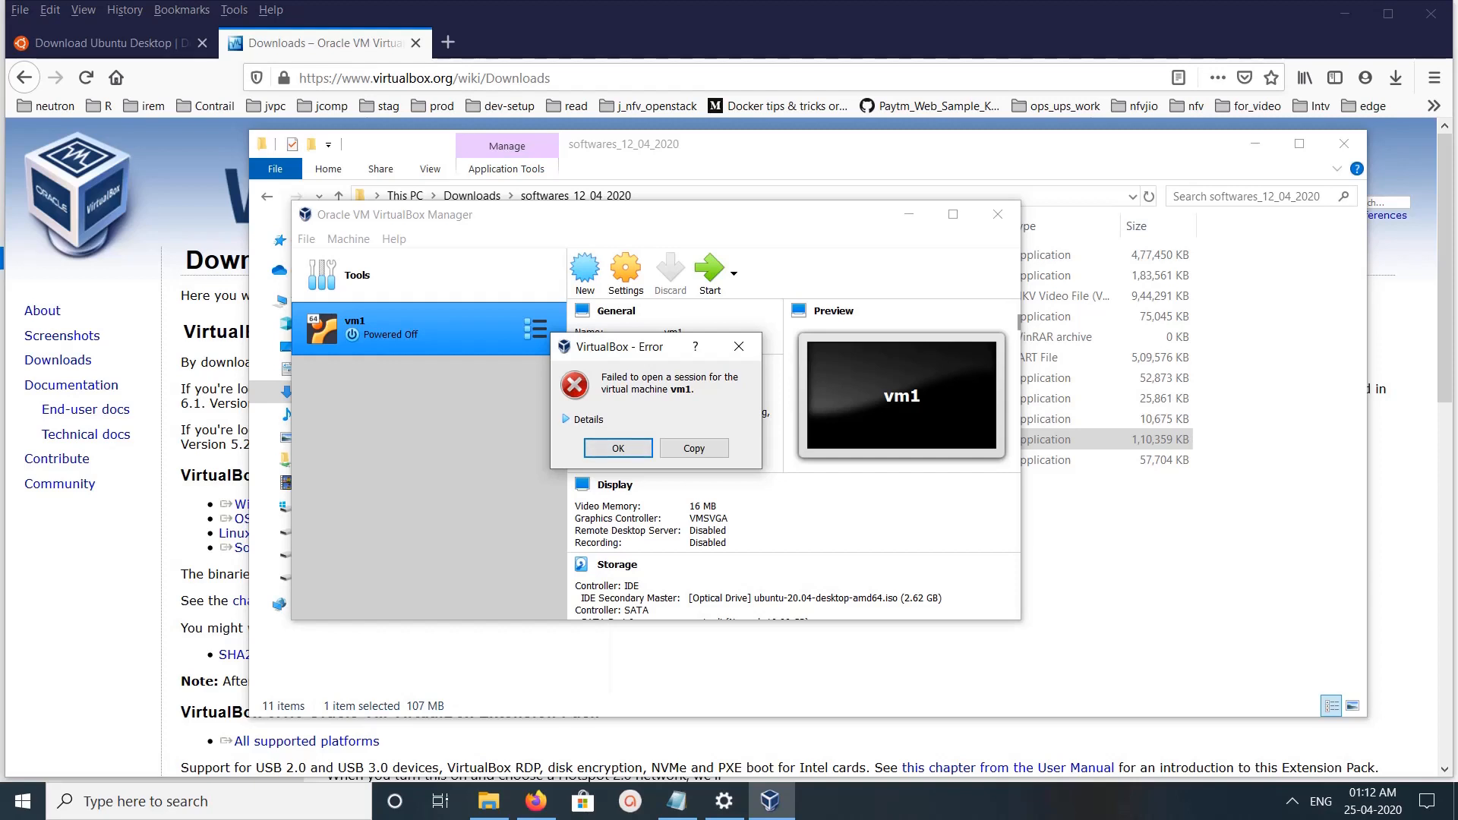
click(583, 419)
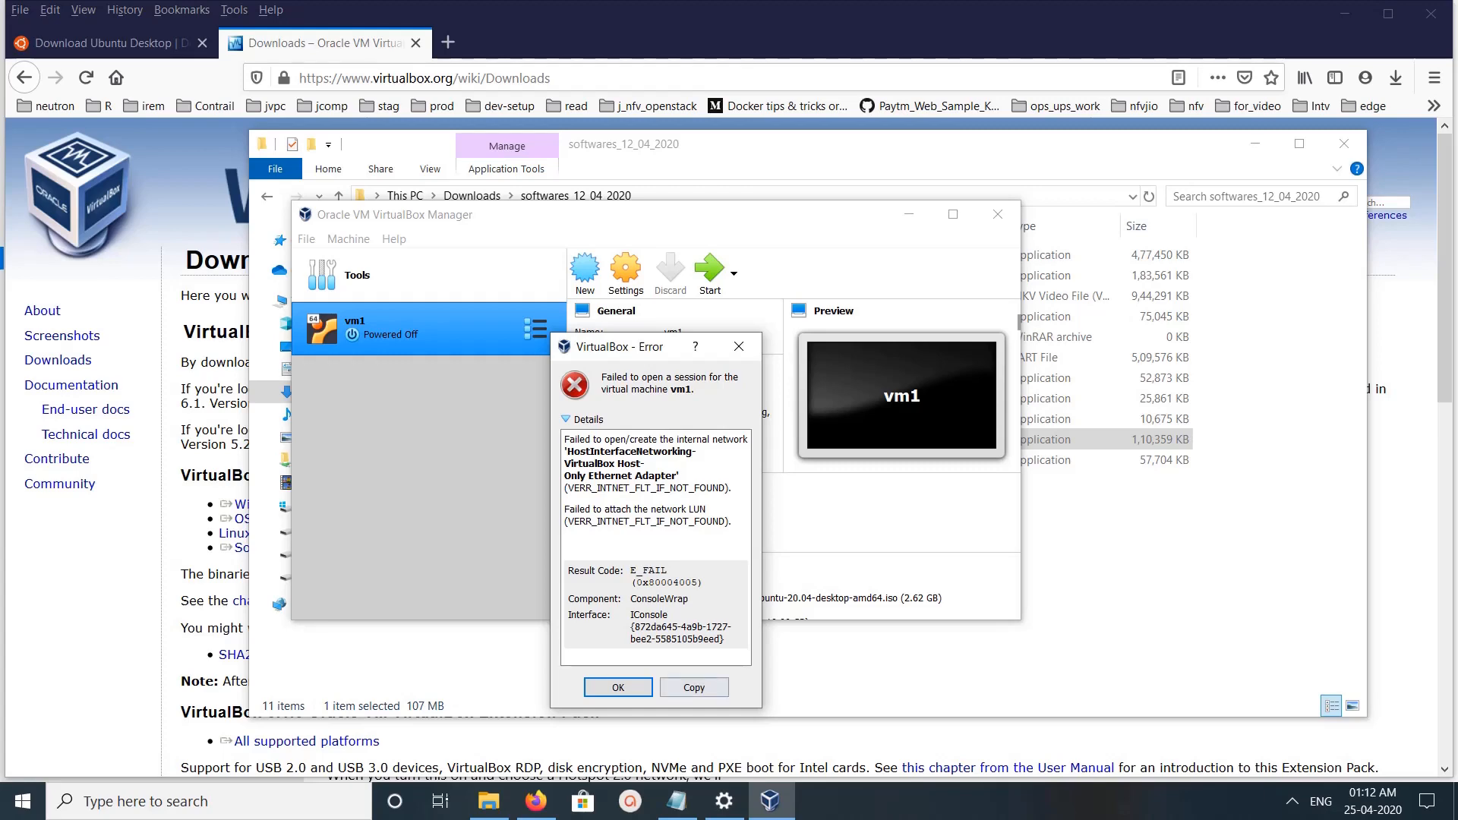
click(618, 687)
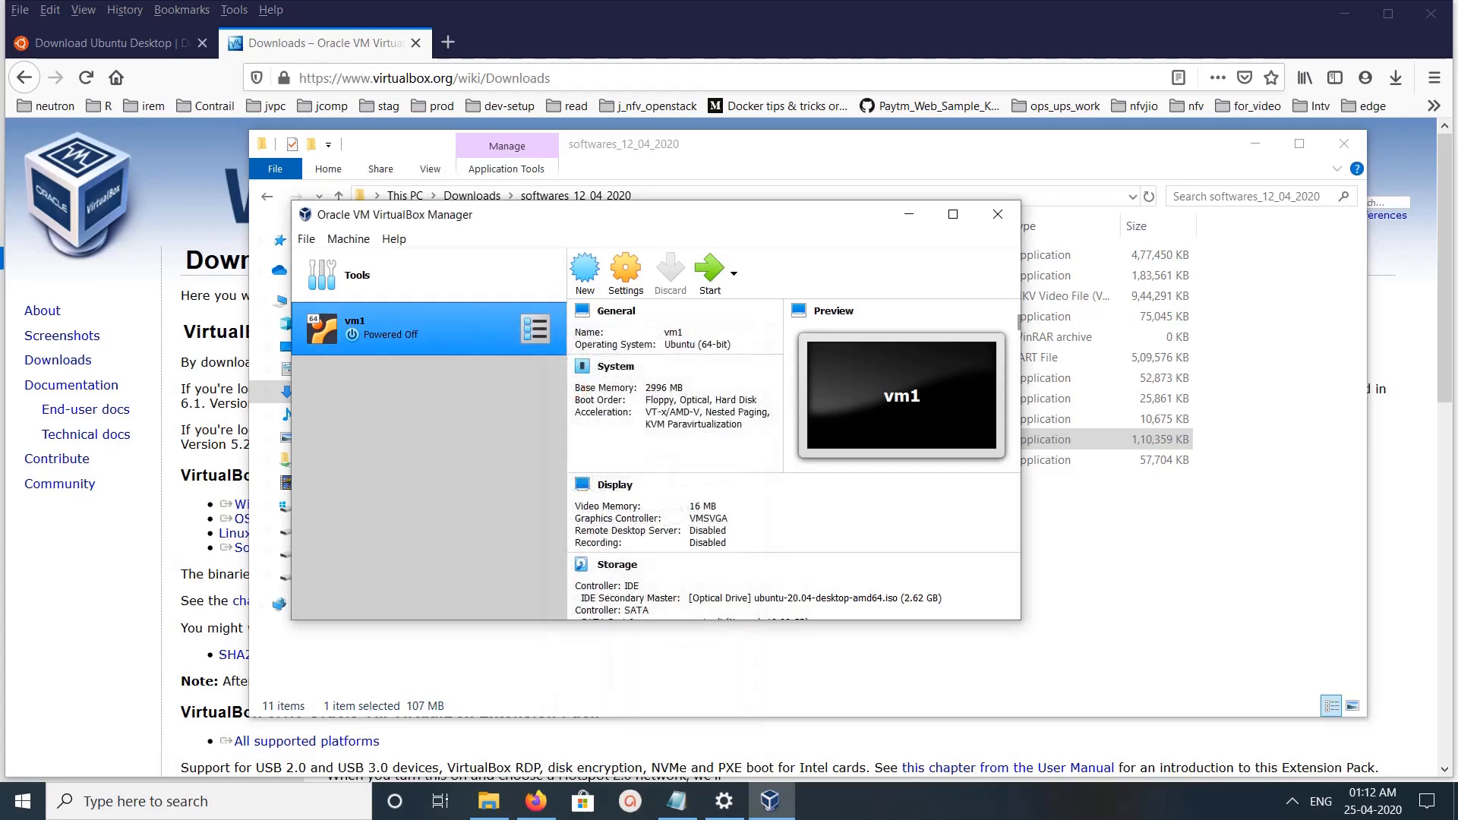
Step: Disable network Adapter 2 in vm1's settings and save the change
click(625, 271)
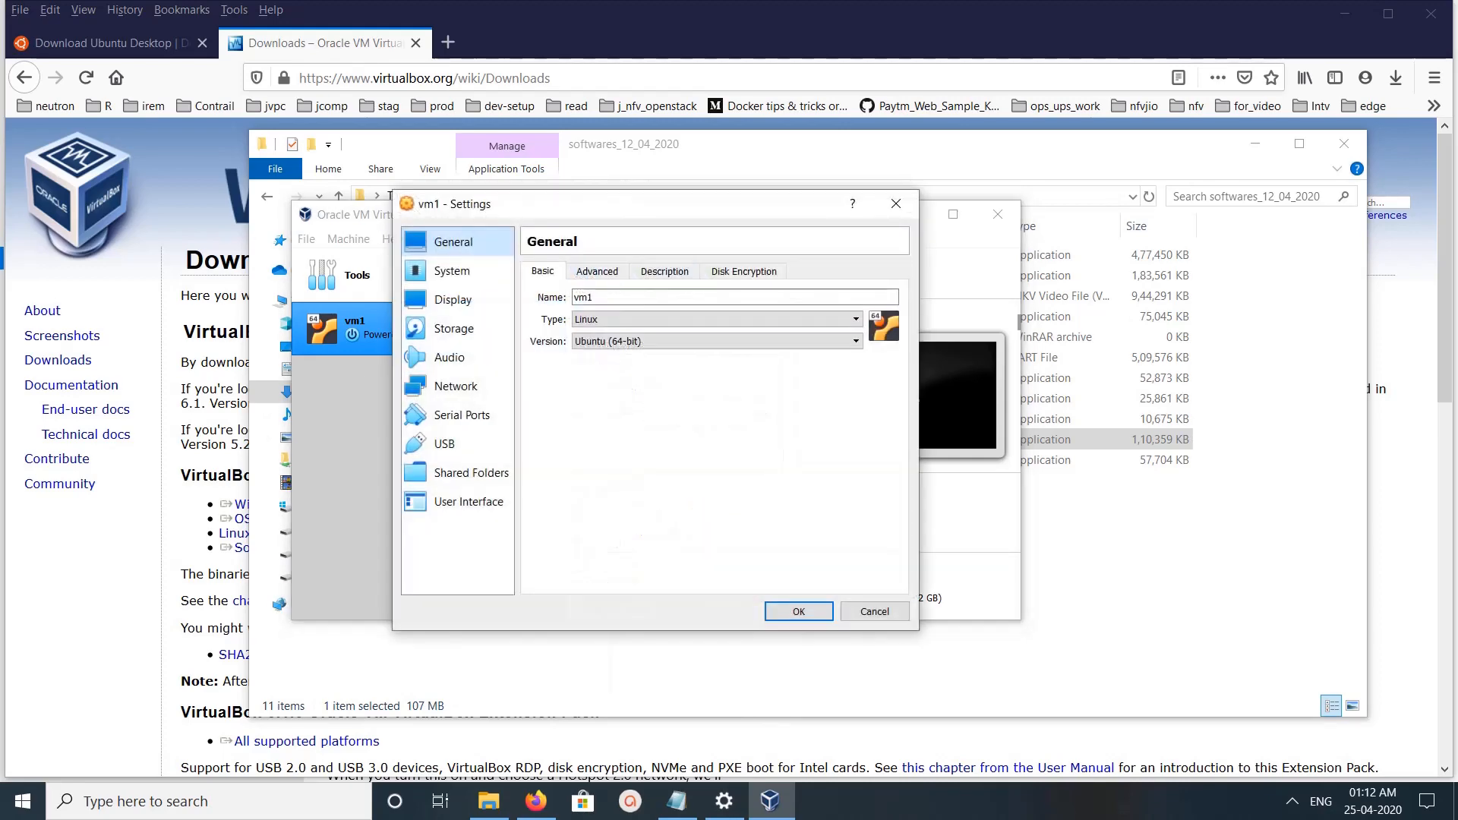
click(457, 386)
click(617, 271)
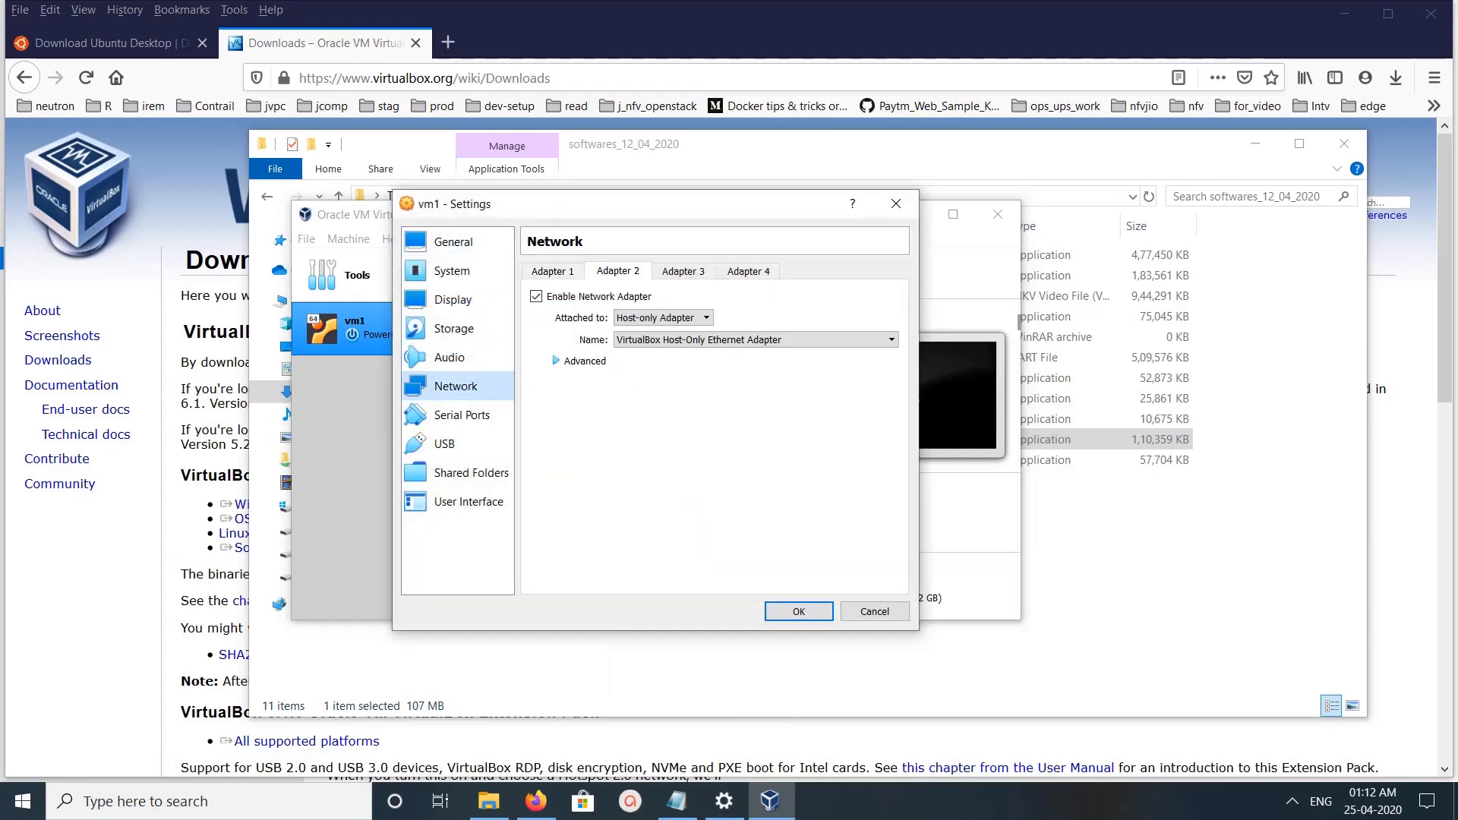
click(536, 297)
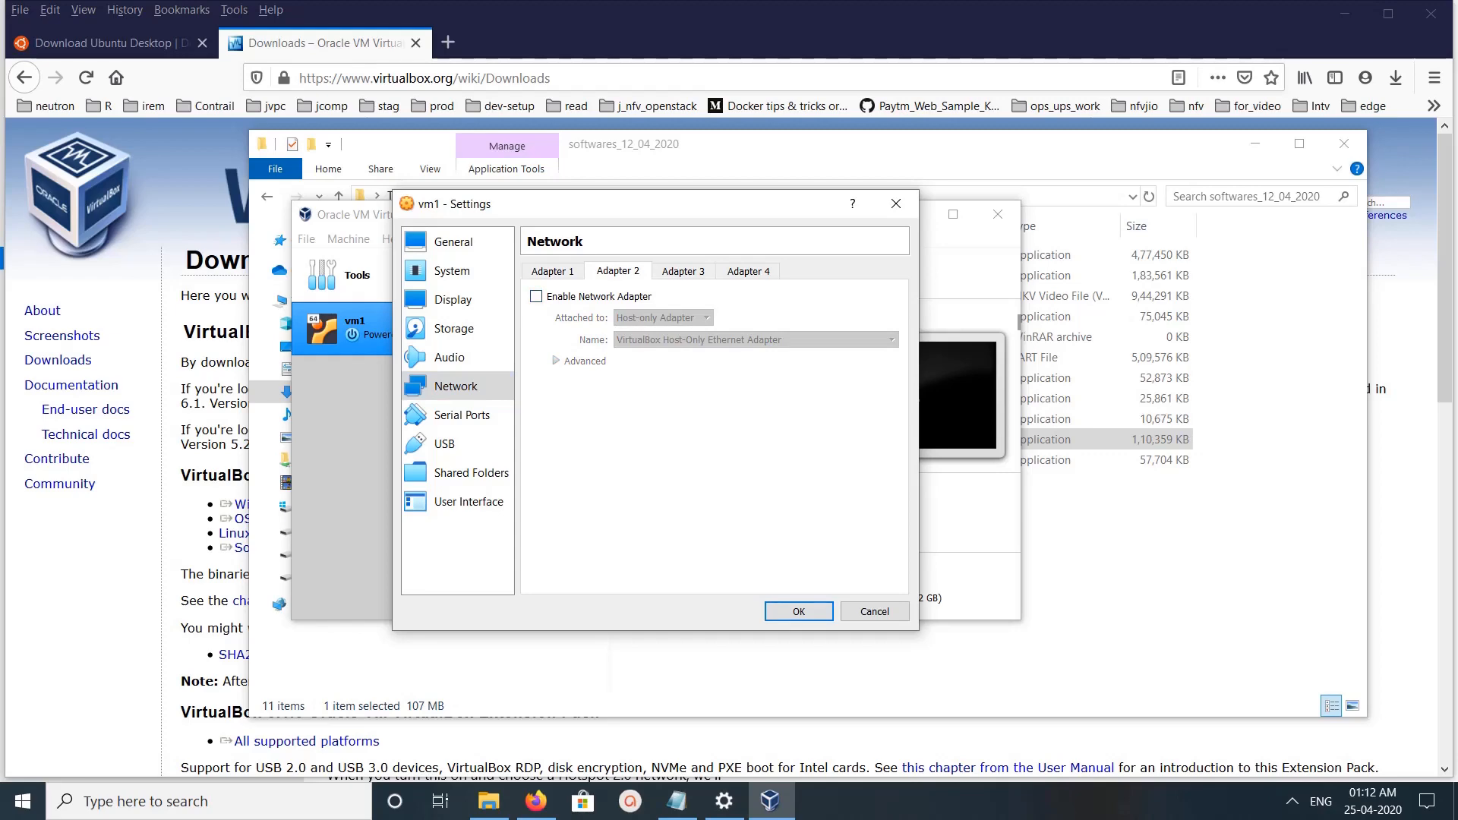
click(799, 611)
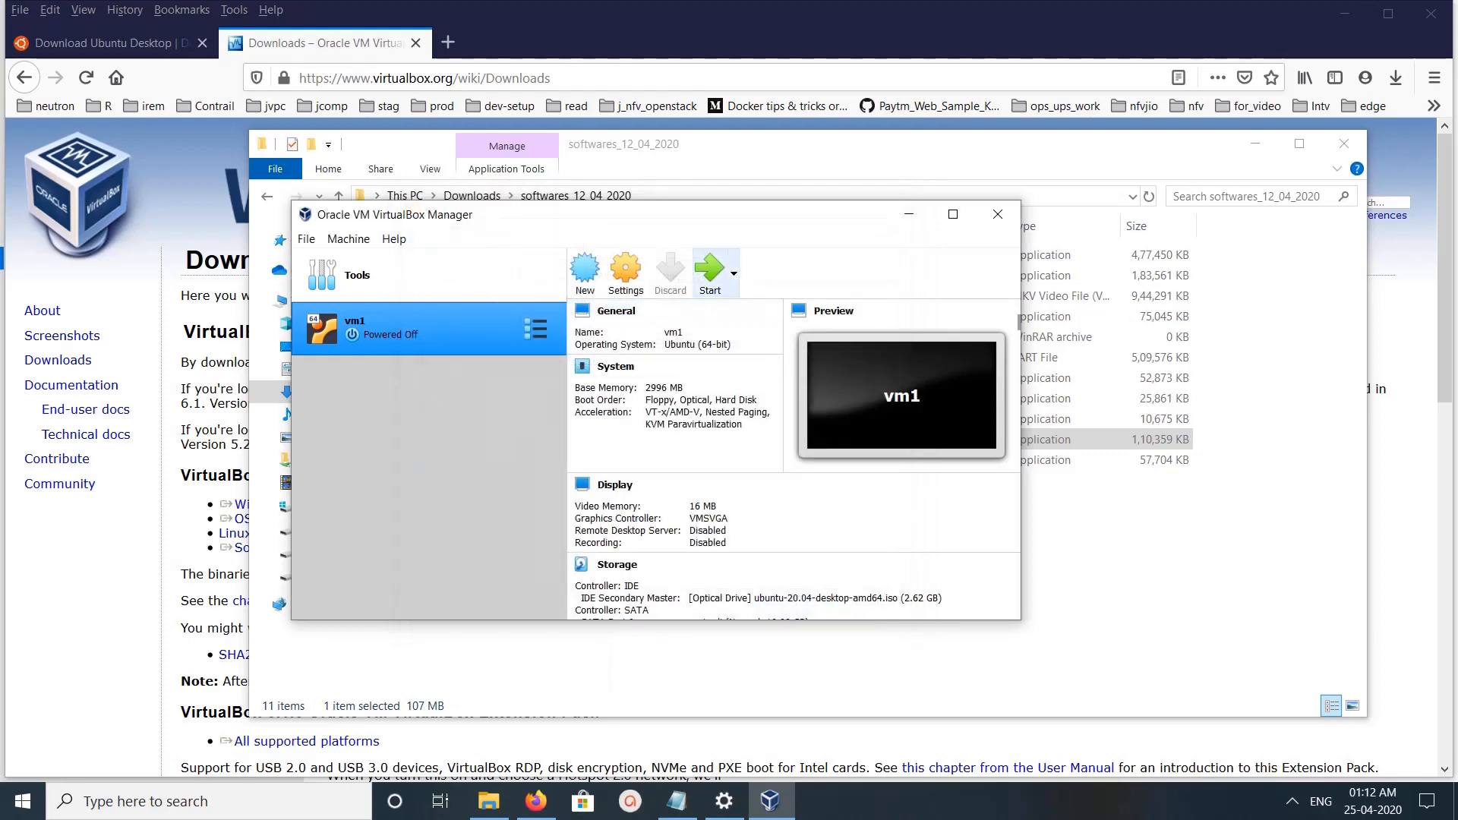
Step: Start the vm1 virtual machine and bring the VirtualBox Manager window back to the front
click(709, 271)
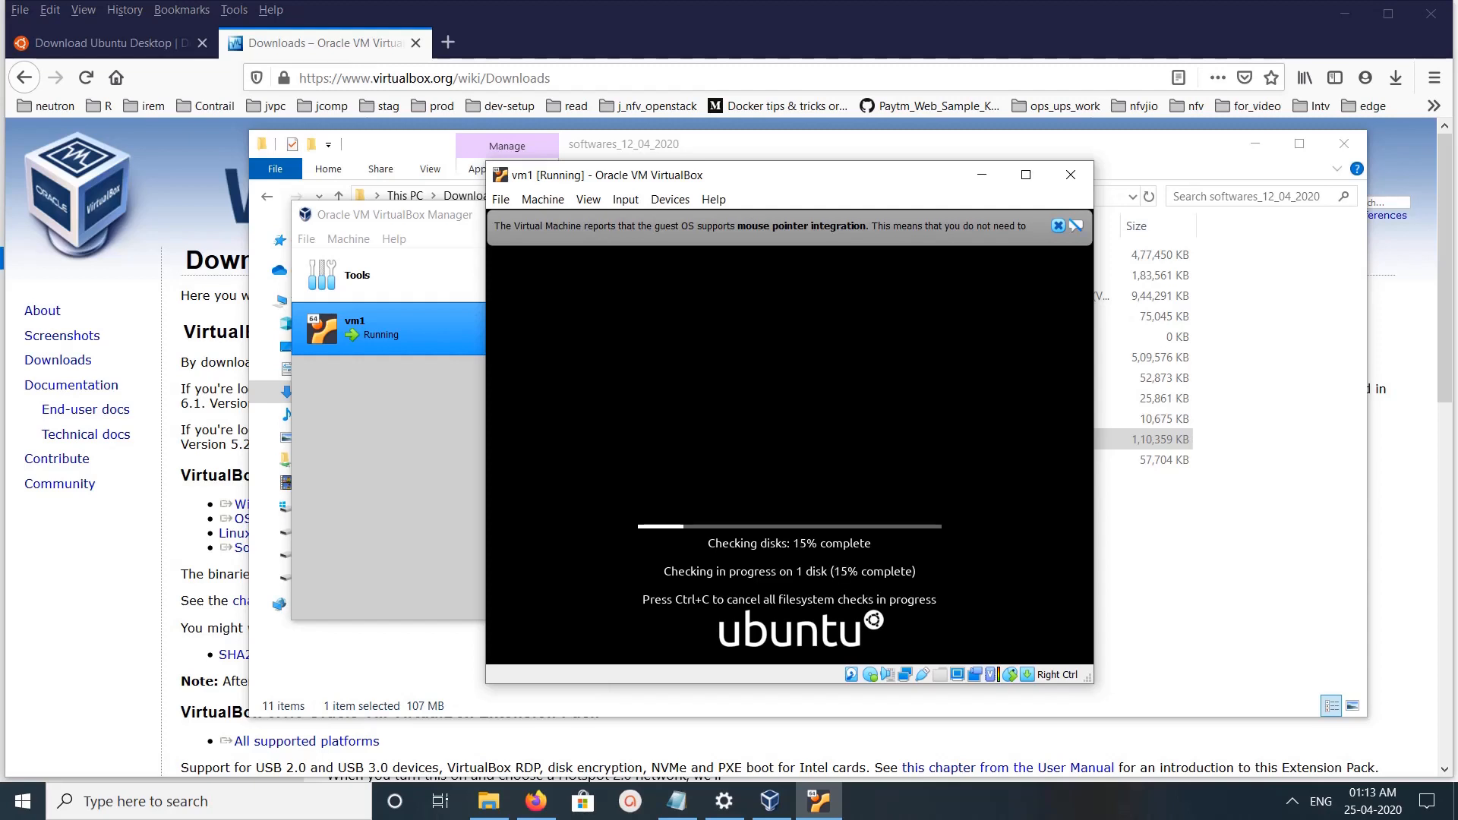
key(alt+Tab)
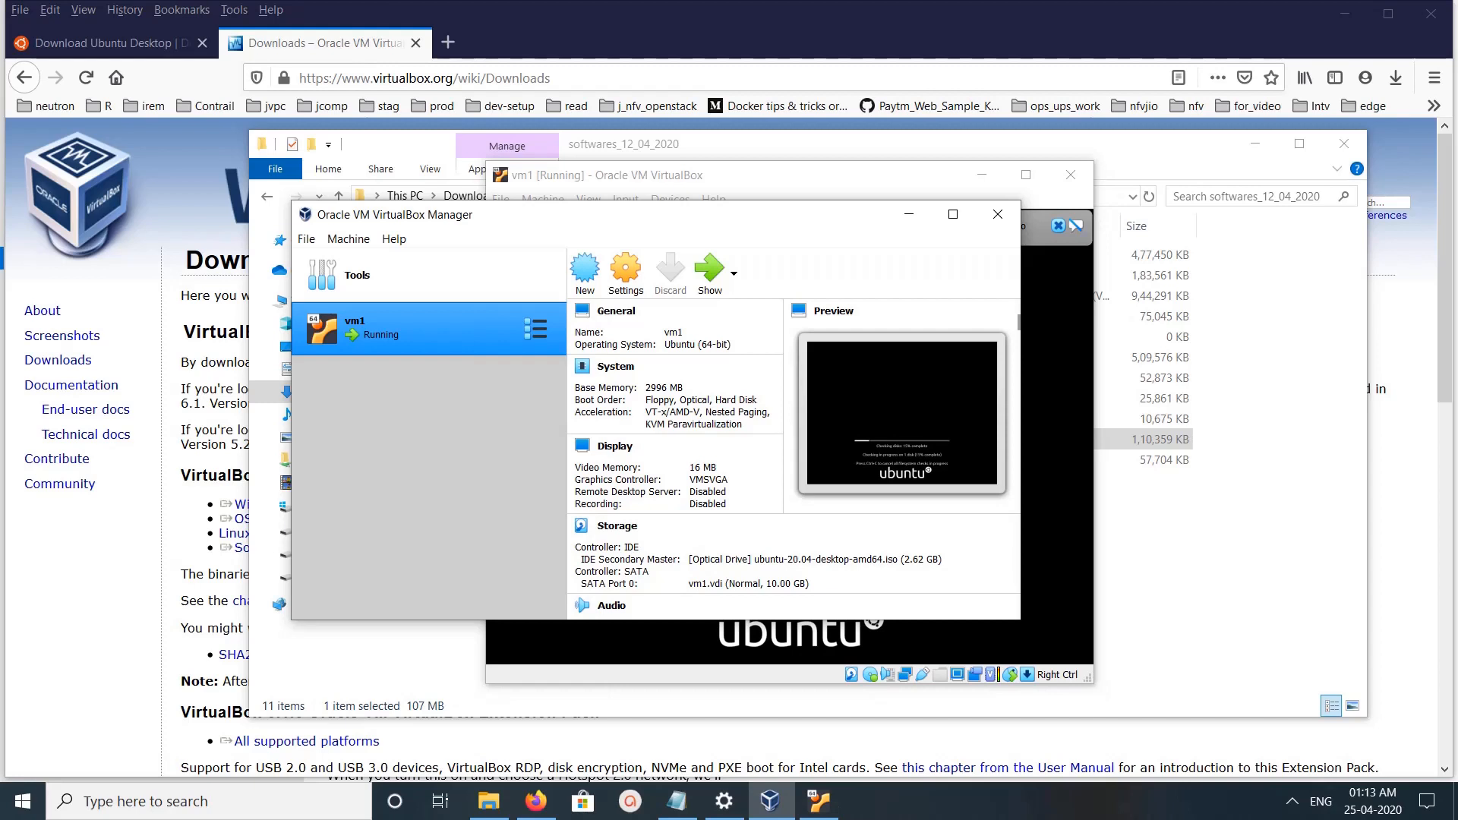